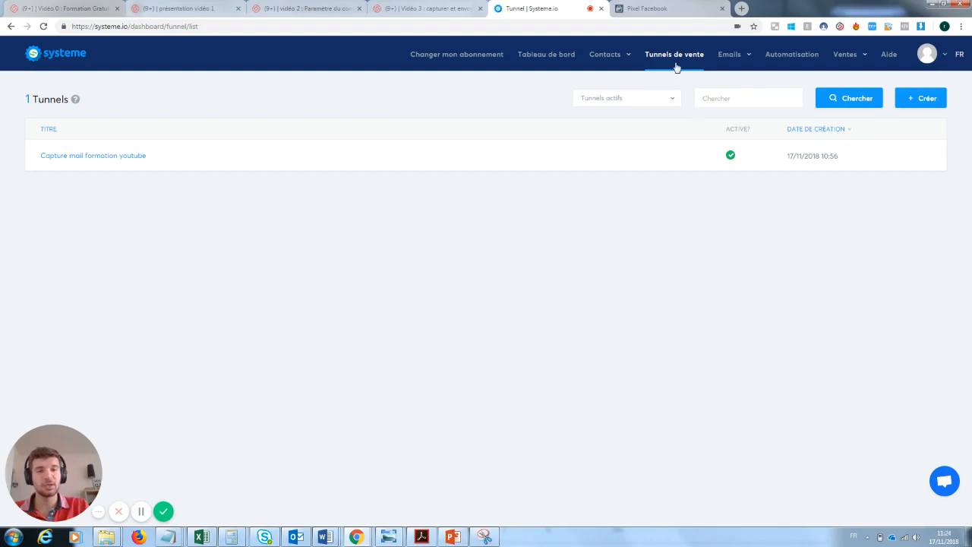
Open the capture page of the "Capture mail formation youtube" funnel in the editor and show its tracking code settings.
click(126, 162)
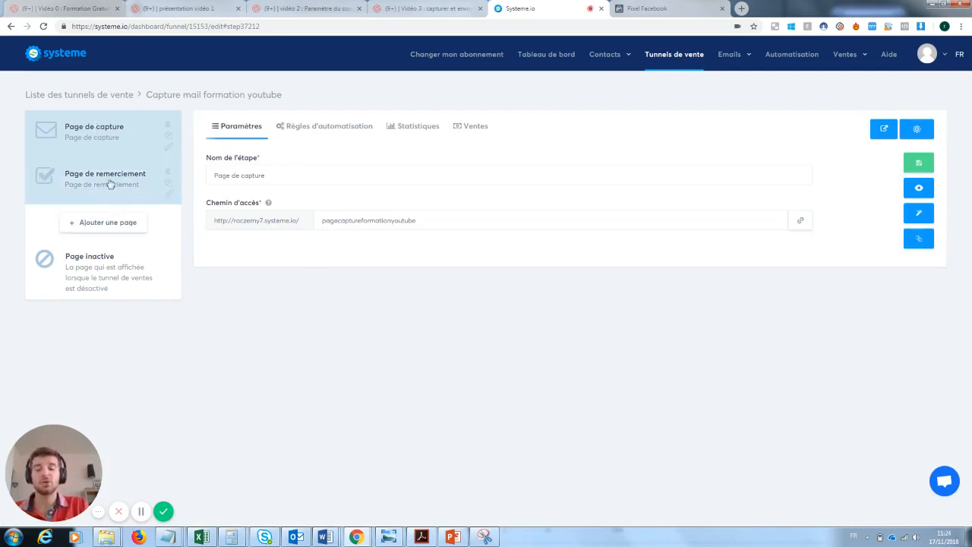
click(928, 216)
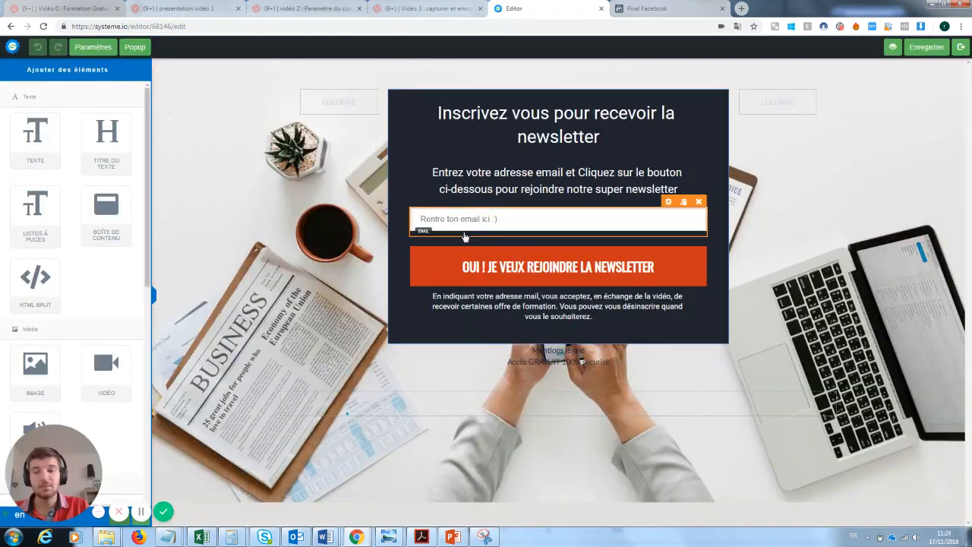
click(107, 50)
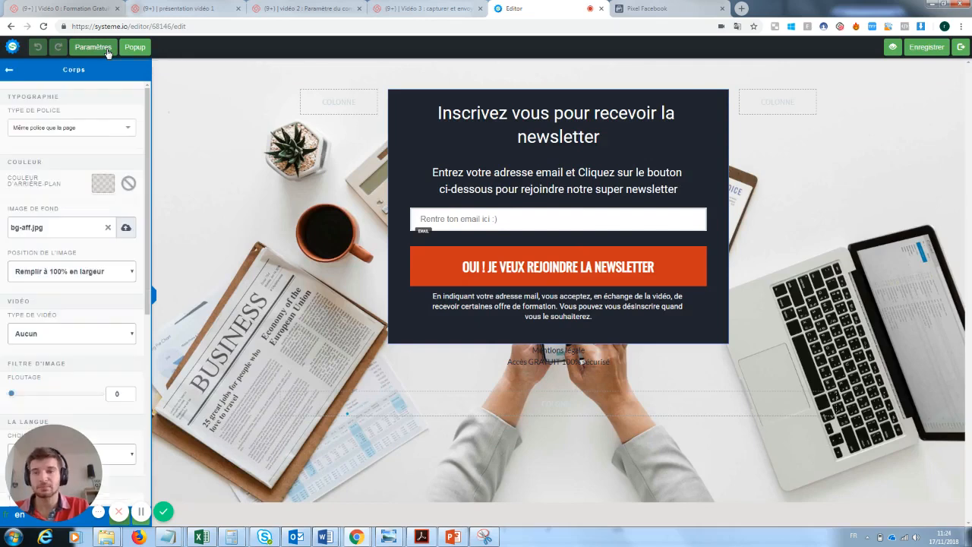
drag(42, 433, 233, 408)
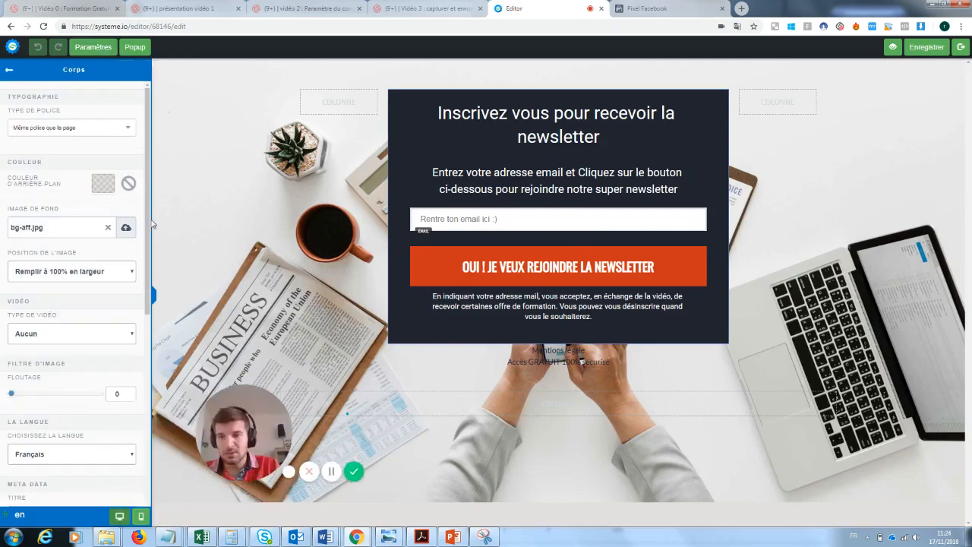
scroll(142, 396, down, 5)
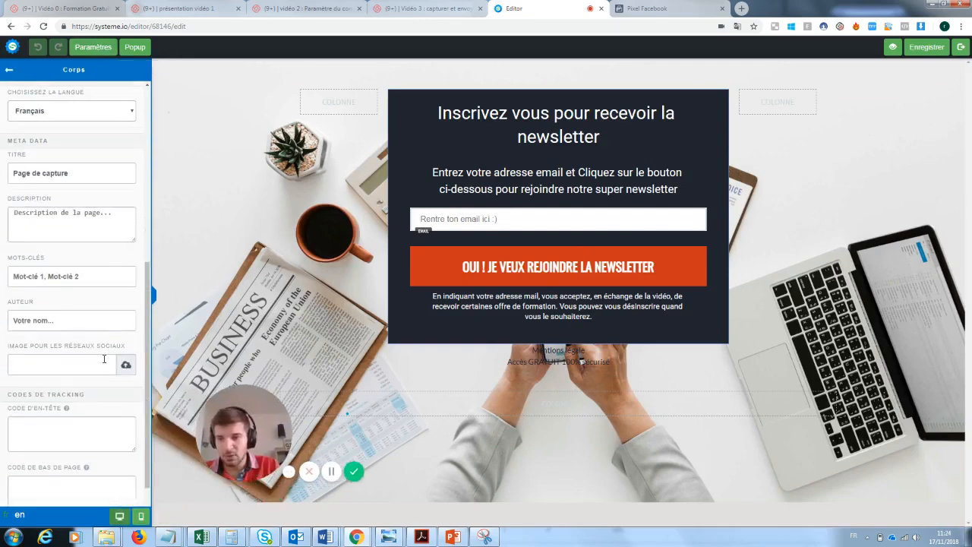
scroll(114, 399, down, 2)
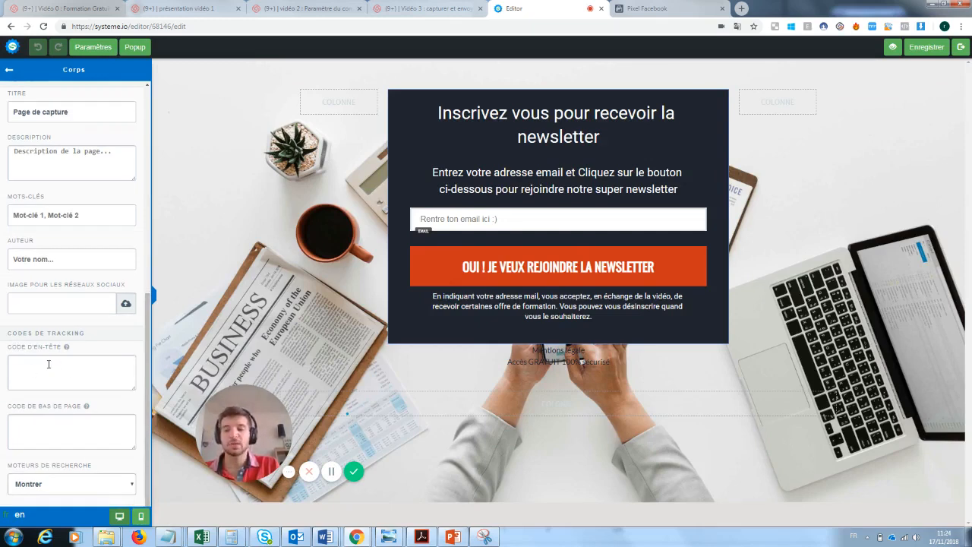
Switch to Facebook Events Manager and start the pixel setup with the manual code installation method.
click(679, 11)
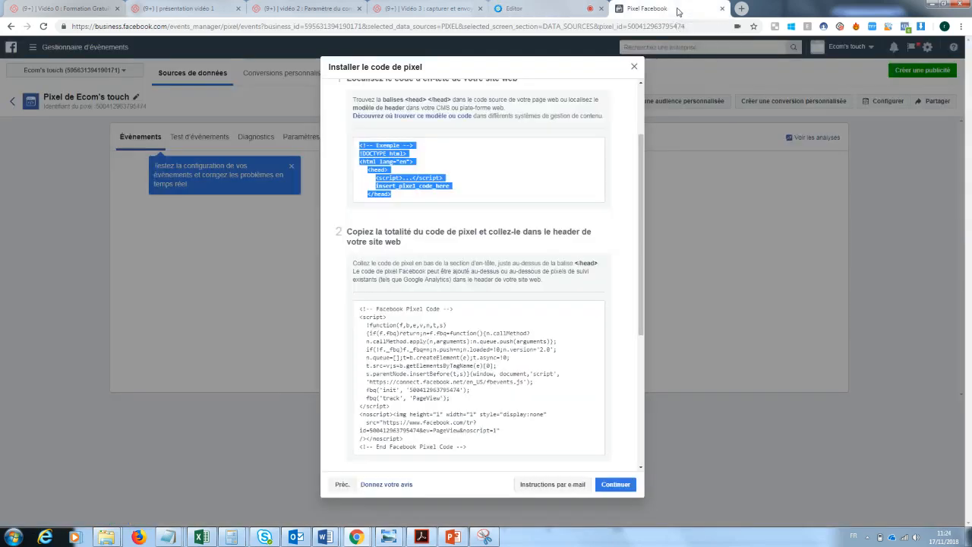
click(634, 68)
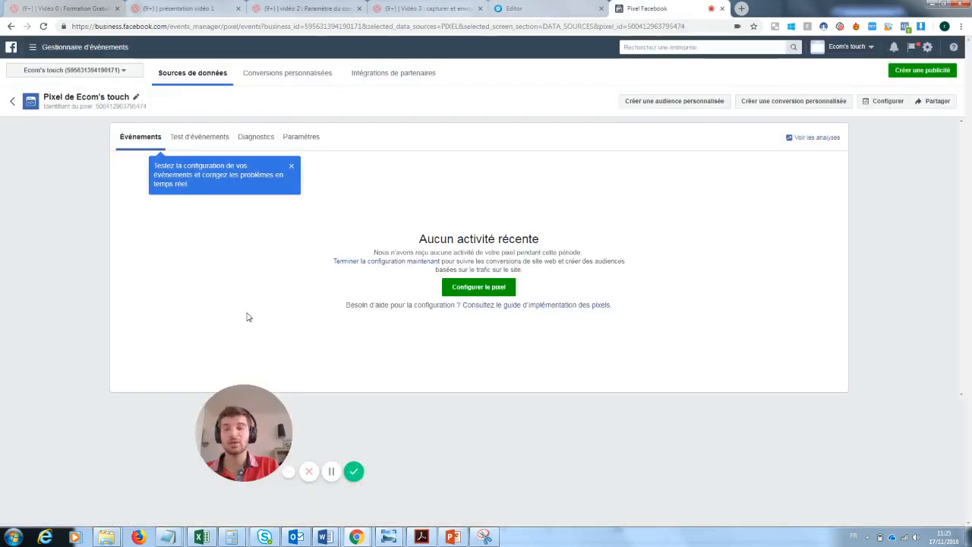
click(34, 48)
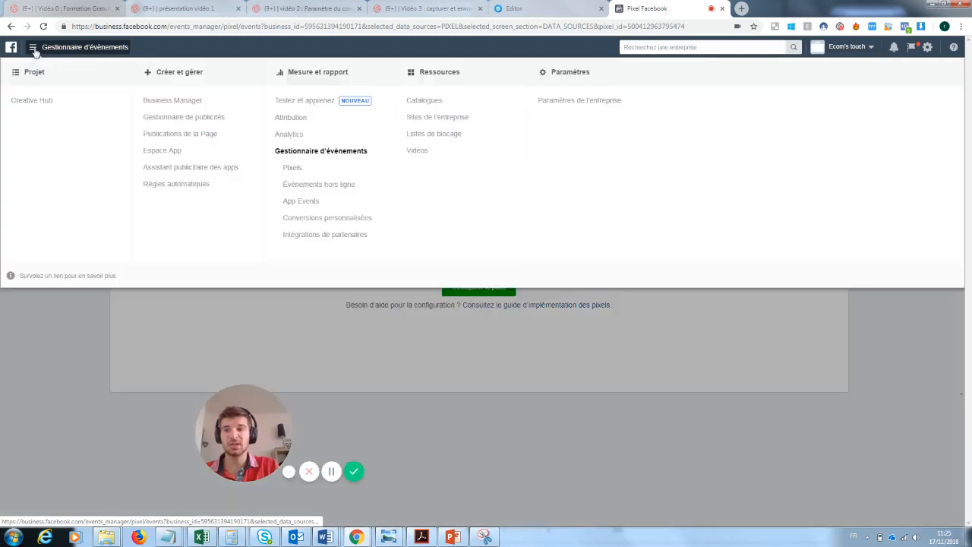
click(297, 176)
drag(243, 433, 48, 482)
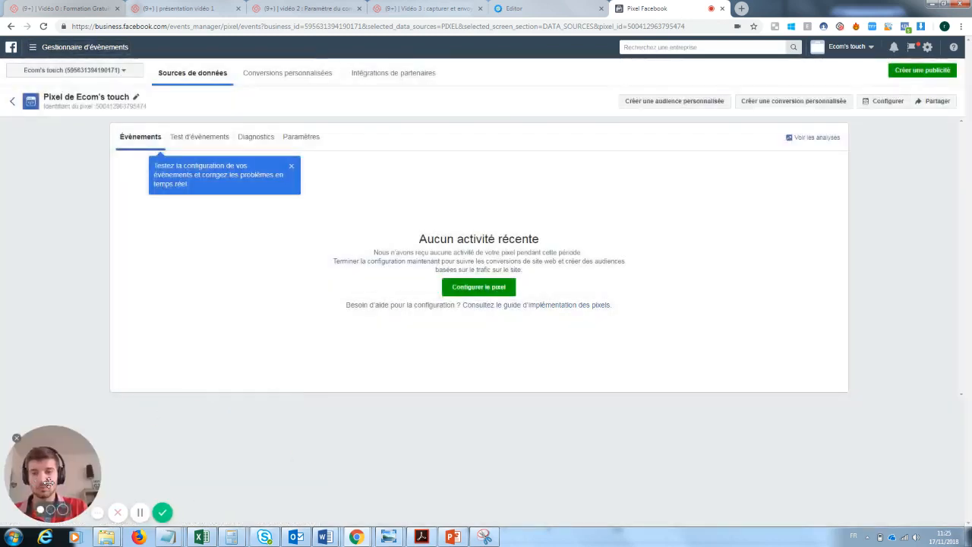
click(479, 291)
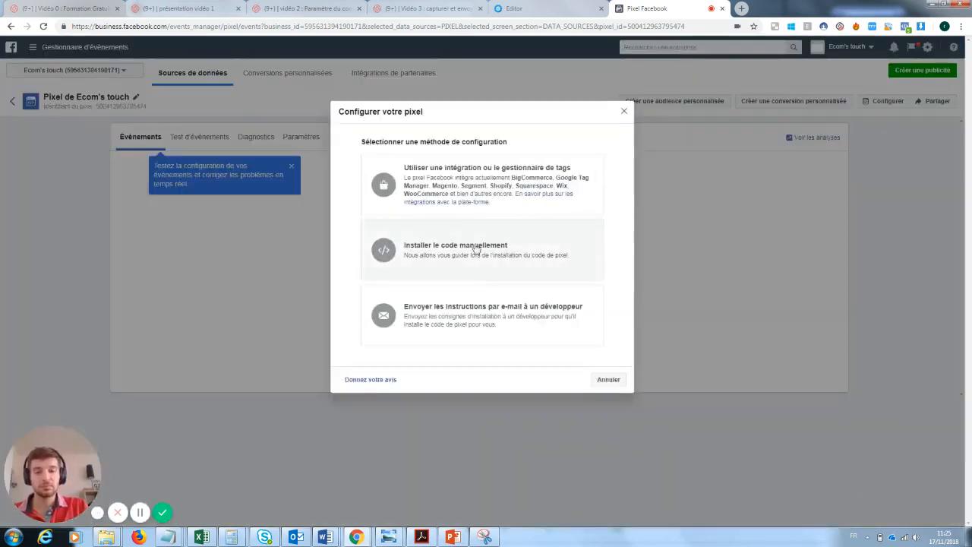
click(476, 250)
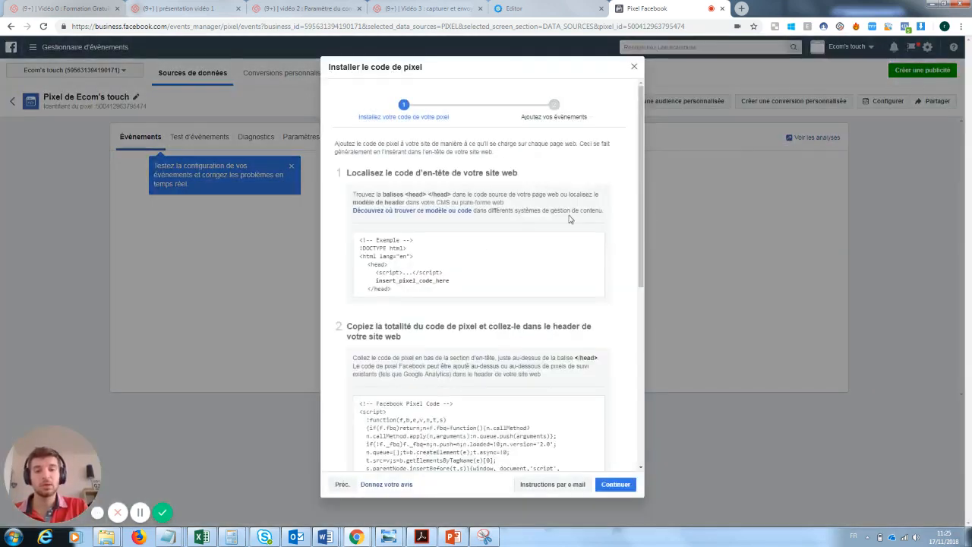
Copy the full Facebook base pixel code and paste it into the capture page's header tracking code in Systeme.io.
drag(645, 224, 636, 306)
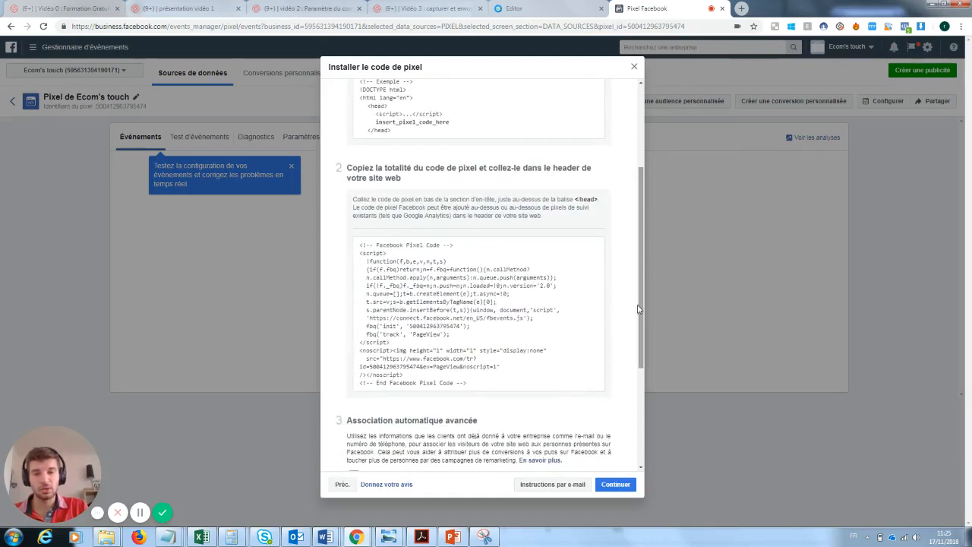
click(489, 312)
click(522, 9)
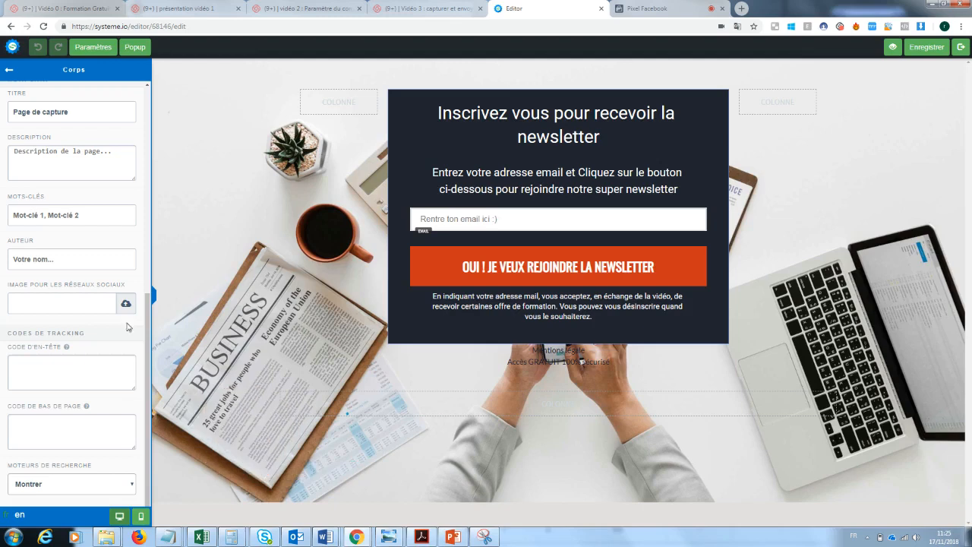
click(35, 363)
key(ctrl+v)
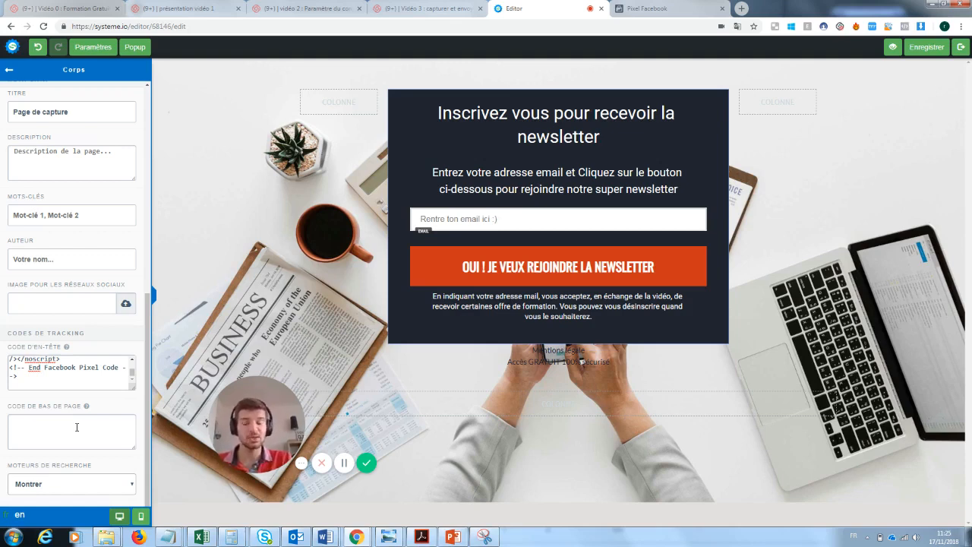
Back in Facebook's pixel setup, enable automatic advanced matching with only Email collected, and continue to the events stage.
click(653, 9)
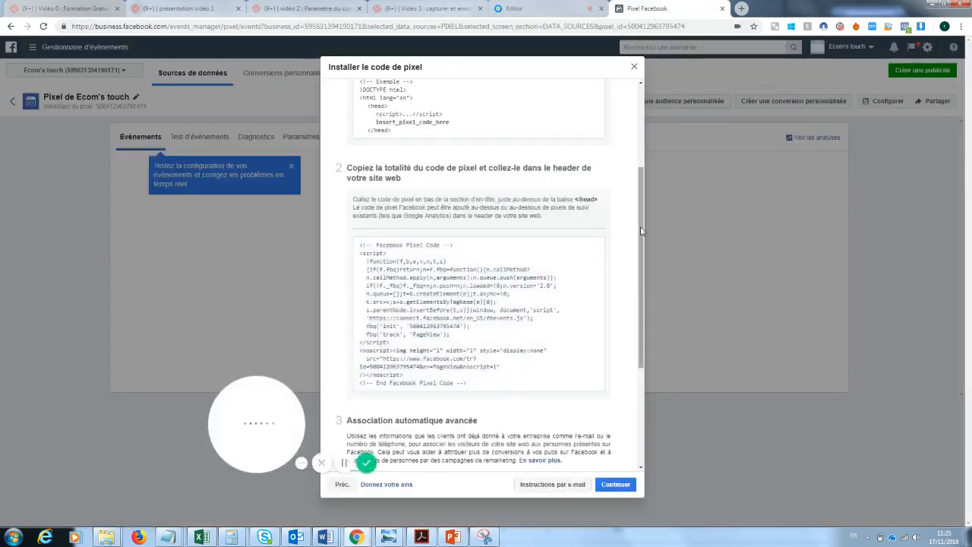
drag(640, 226, 642, 322)
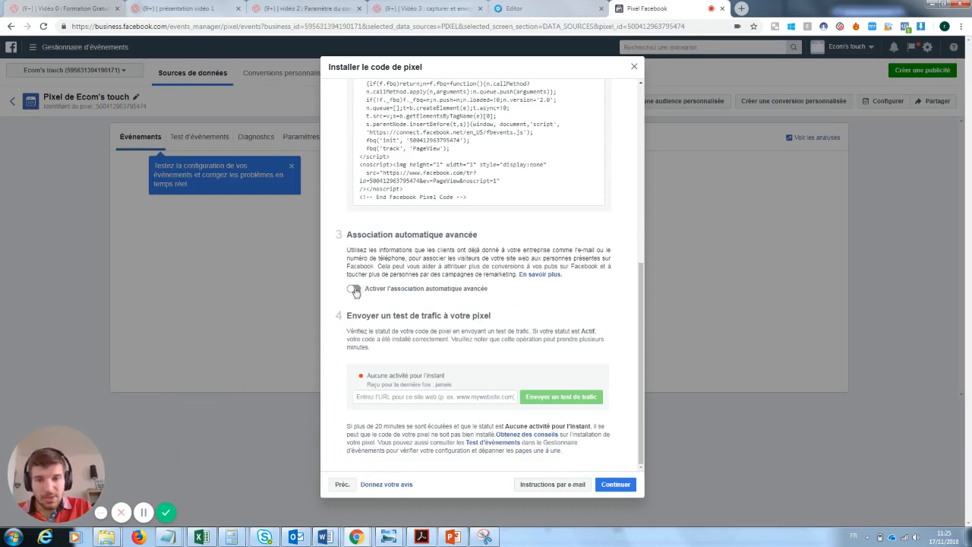
click(357, 289)
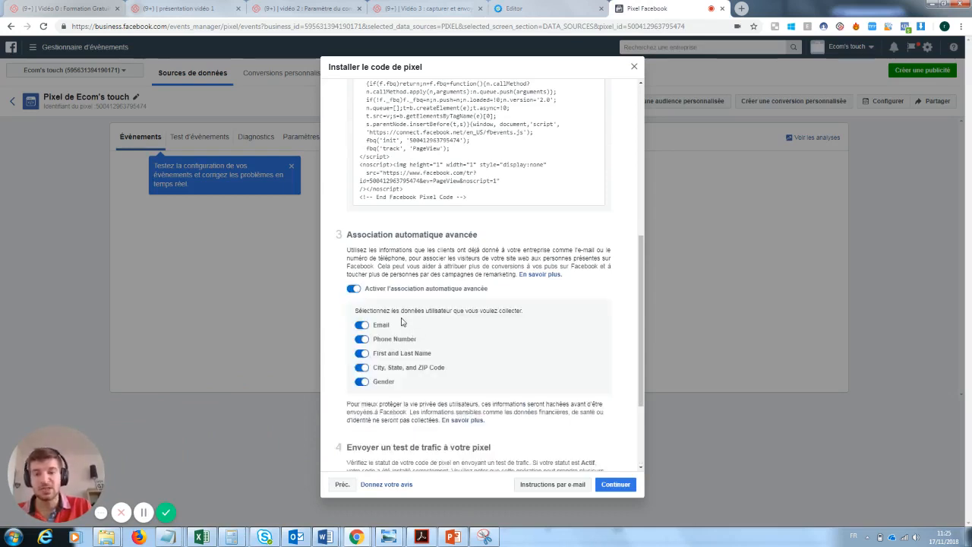
click(362, 340)
click(362, 353)
click(362, 366)
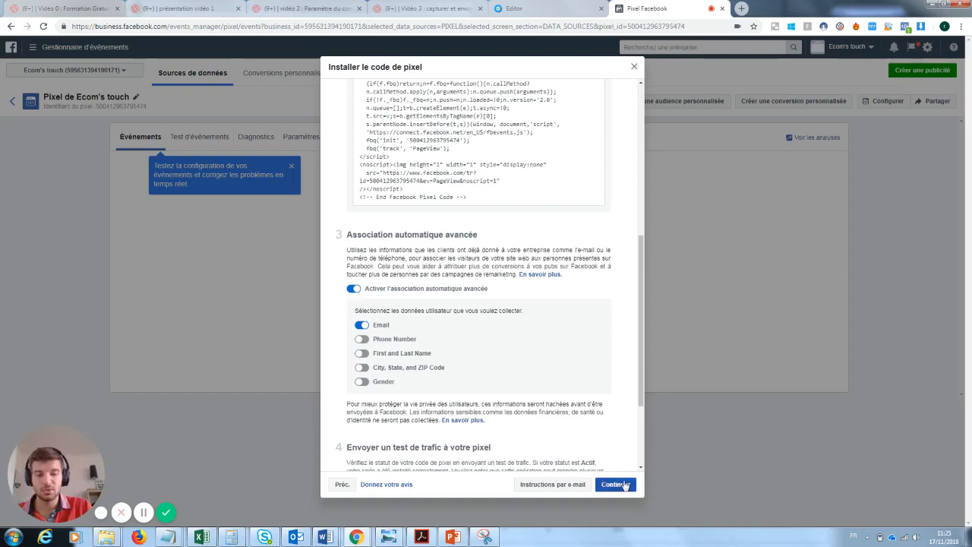
click(617, 485)
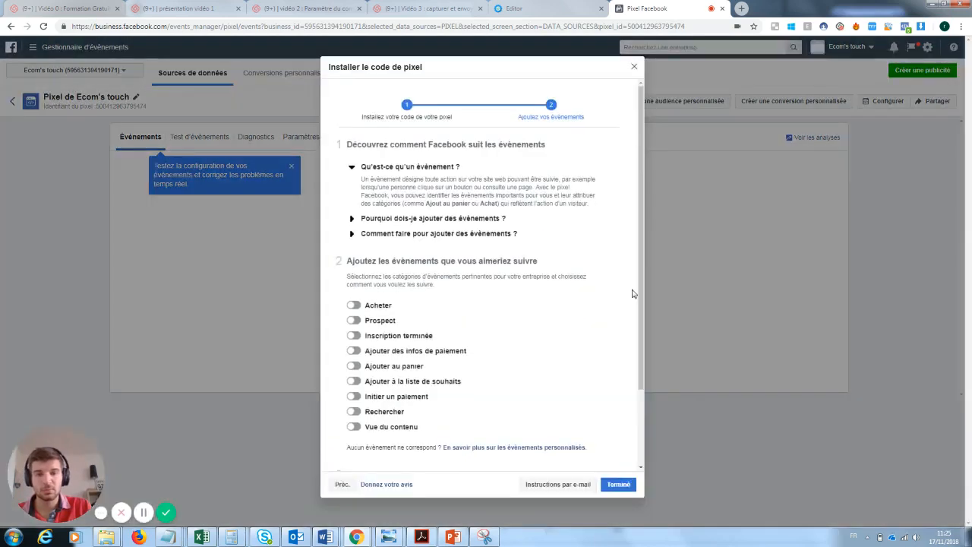
Enable the "Vue du contenu" event, copy its ViewContent code snippet and finish the pixel installation.
scroll(642, 314, down, 3)
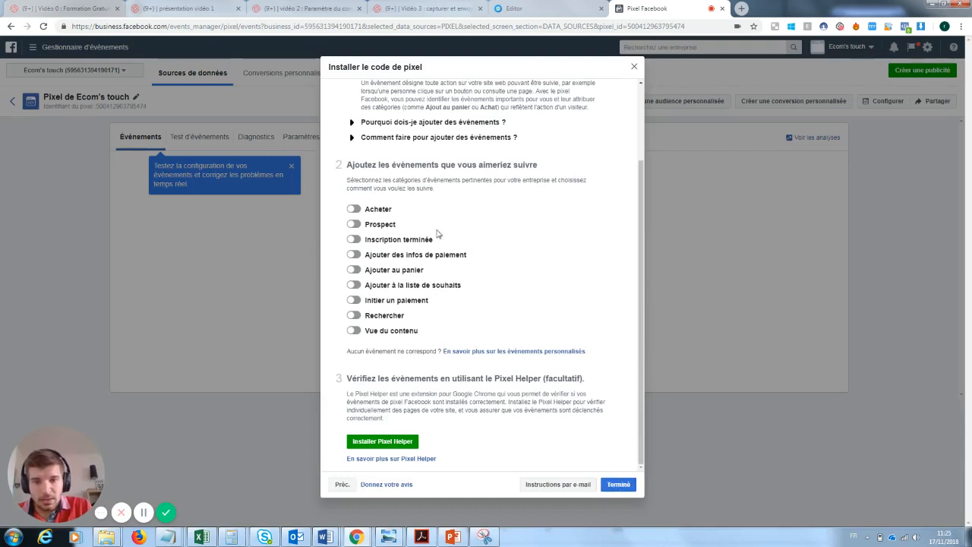
scroll(643, 179, up, 1)
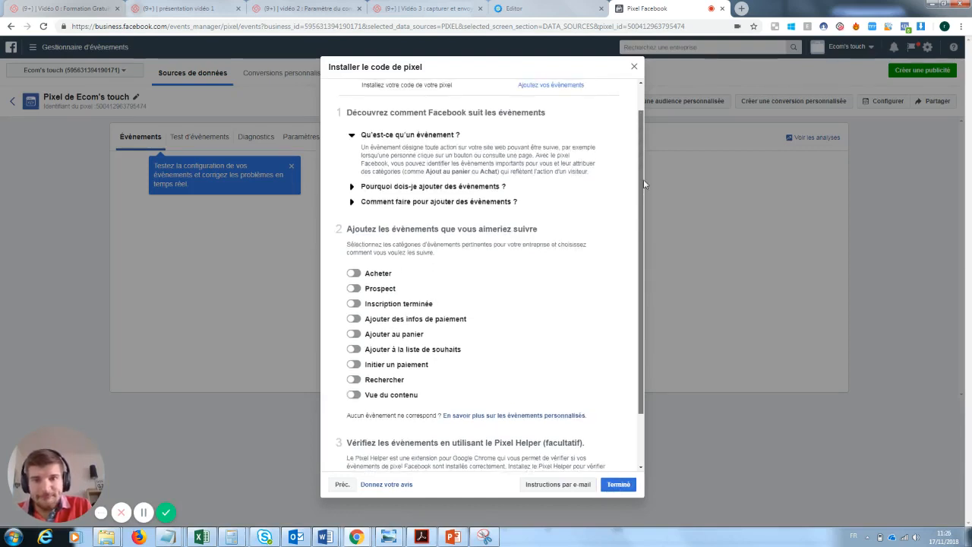
scroll(644, 179, down, 1)
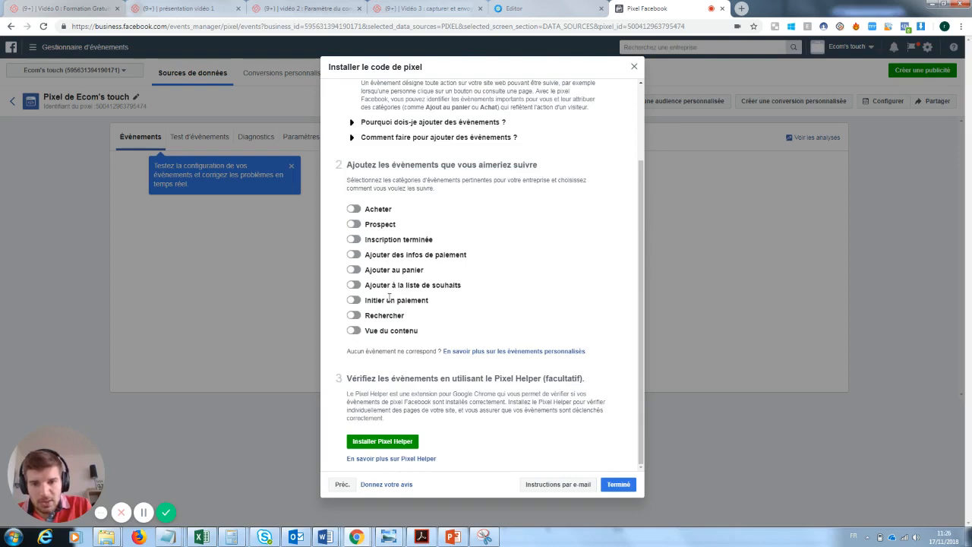
click(355, 332)
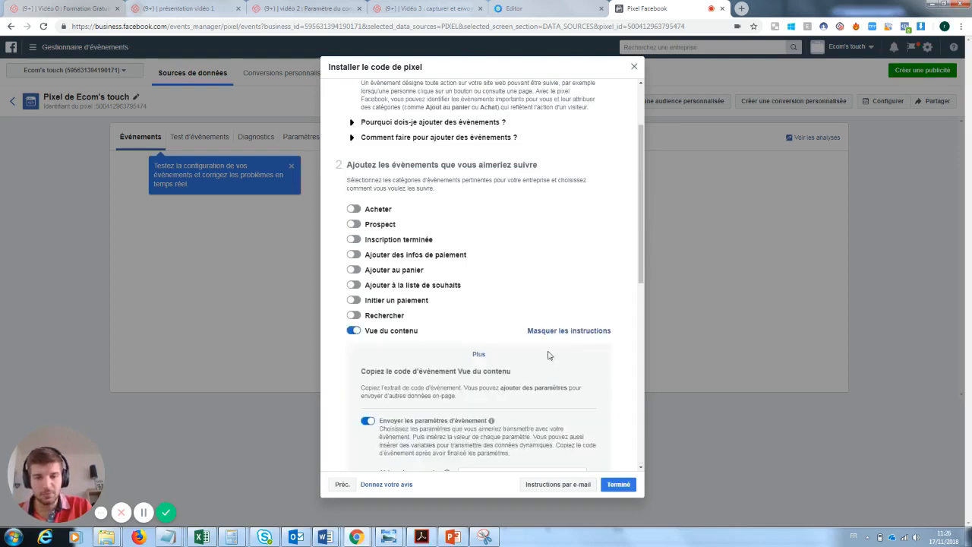
scroll(383, 346, down, 5)
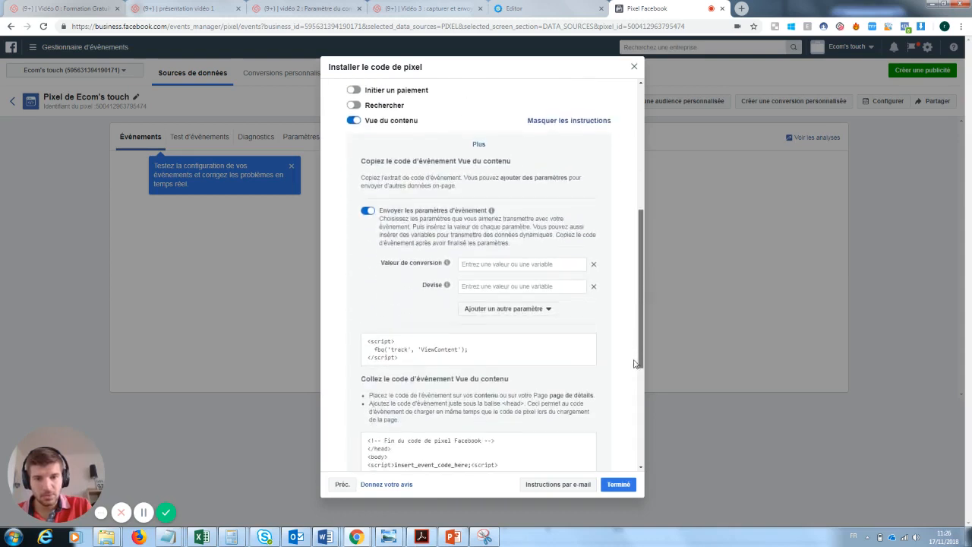
click(384, 345)
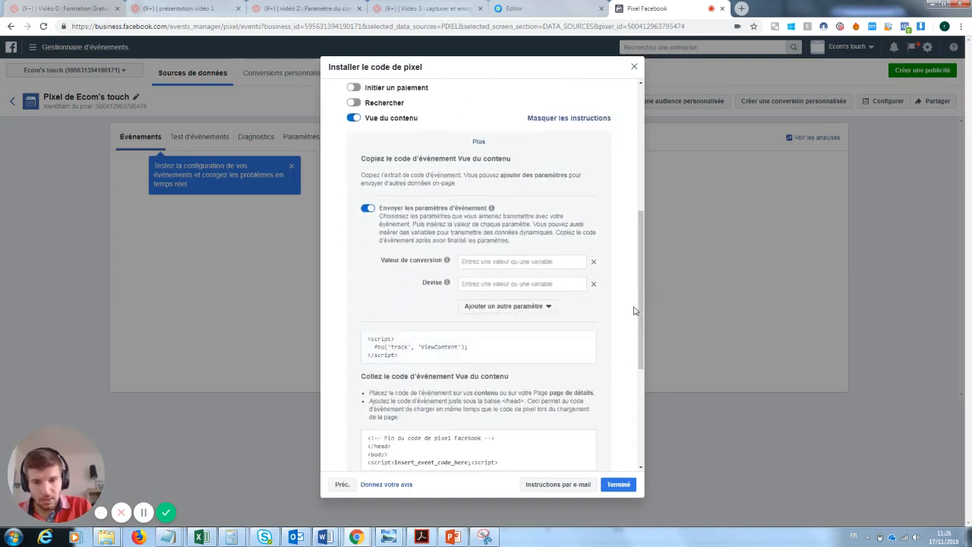
drag(639, 304, 645, 351)
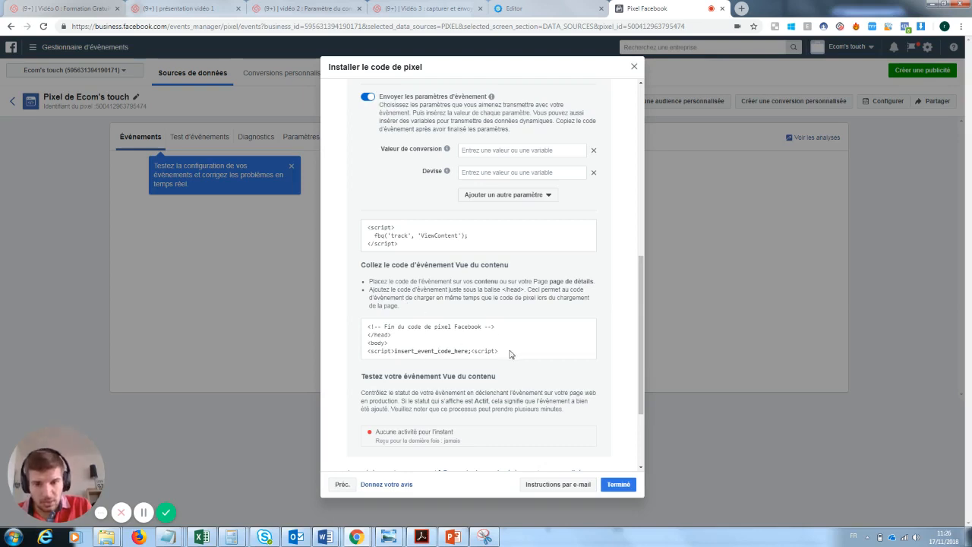
drag(495, 351, 368, 327)
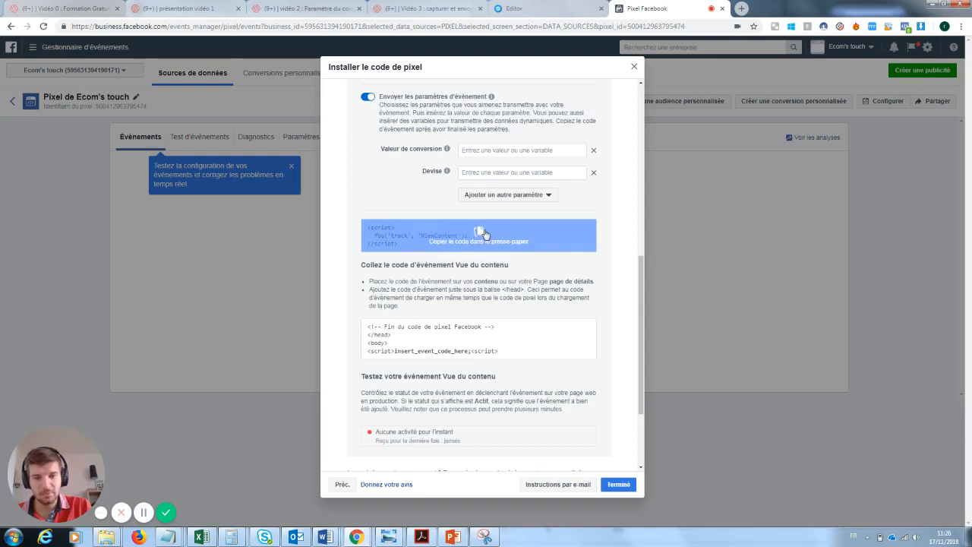
click(484, 234)
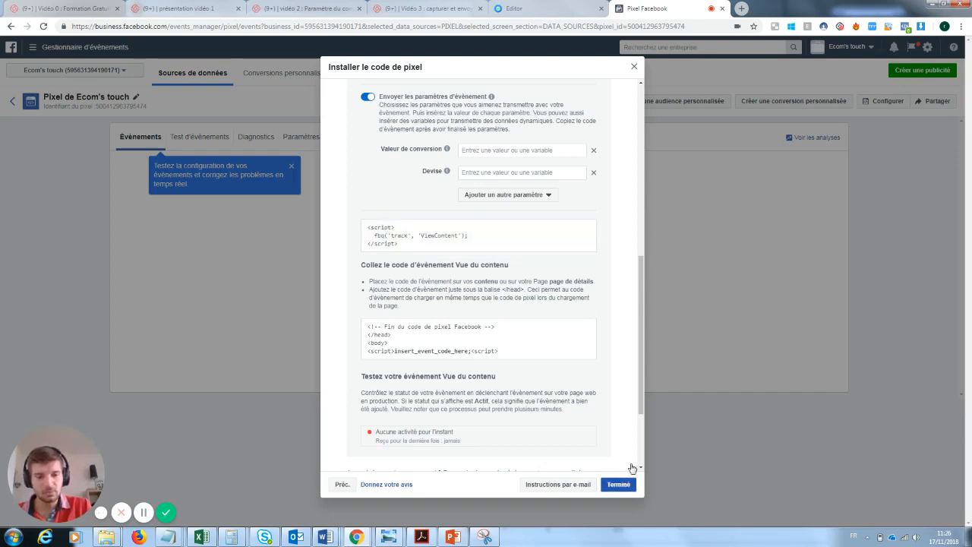
drag(641, 395, 646, 451)
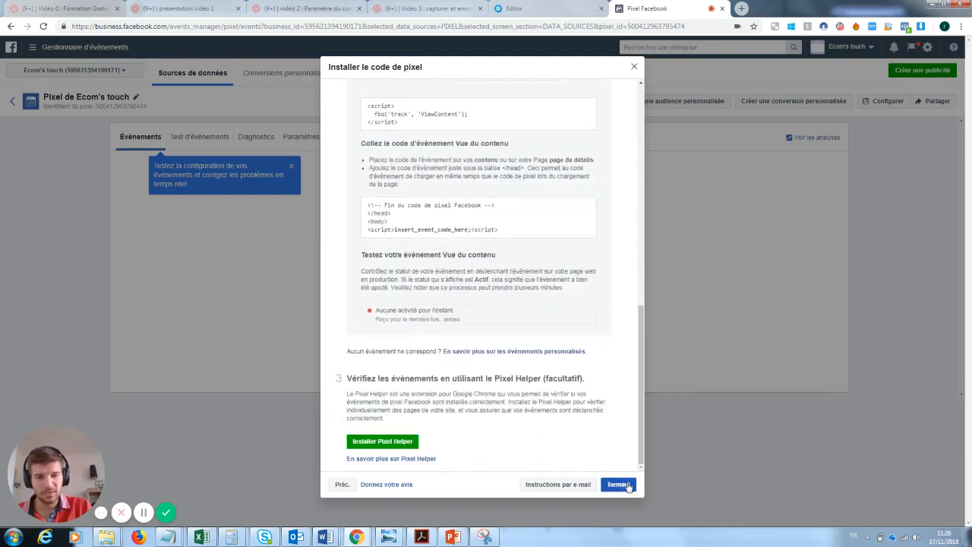
click(628, 486)
In the Systeme.io editor, insert the copied ViewContent event script as the capture page's footer tracking code.
click(556, 6)
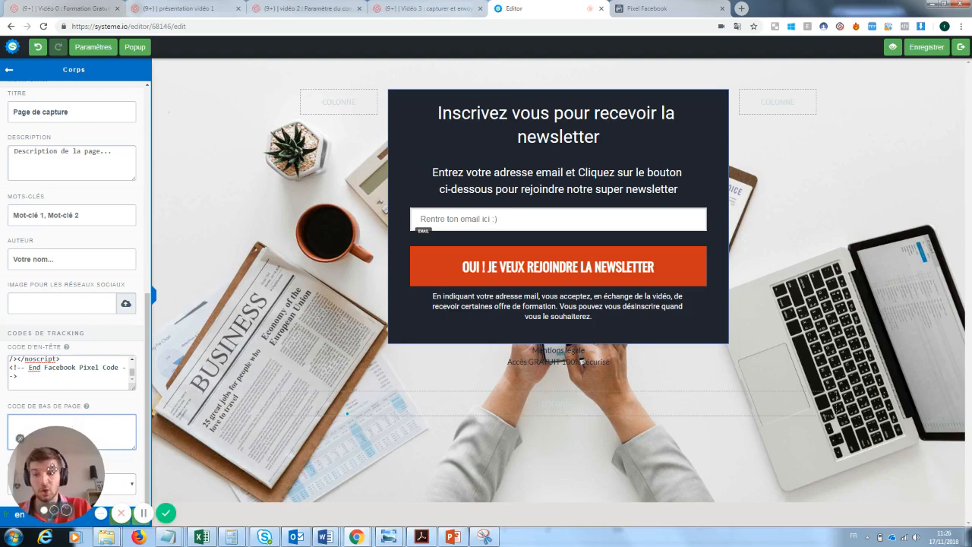
click(25, 438)
text(<script>   fbq('track', 'ViewContent'); </script>)
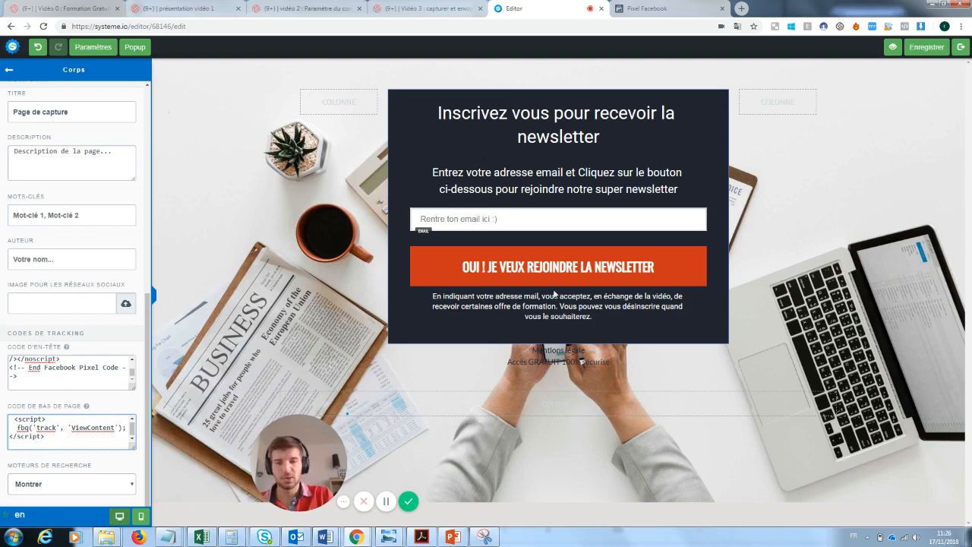
Save the capture page, then leave the editor and preview the published page.
click(927, 50)
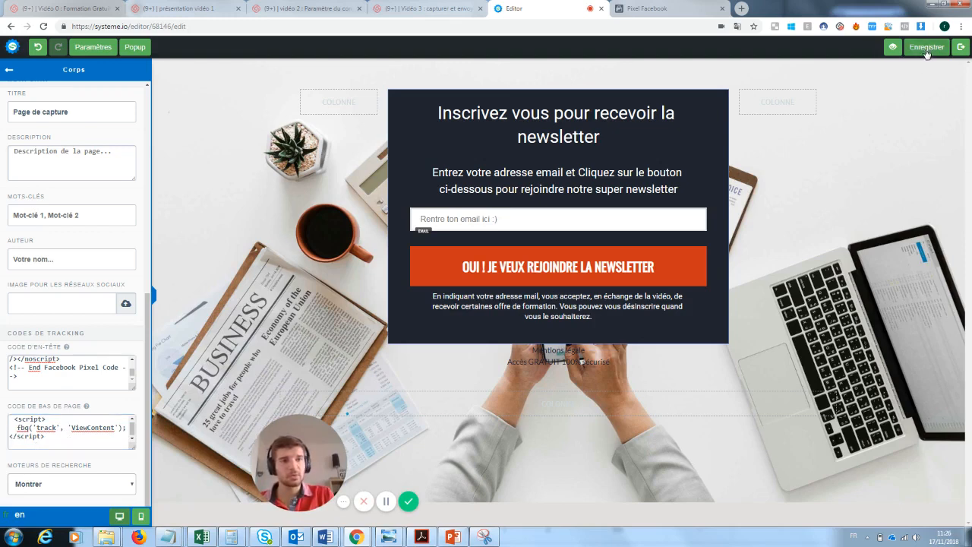
click(962, 48)
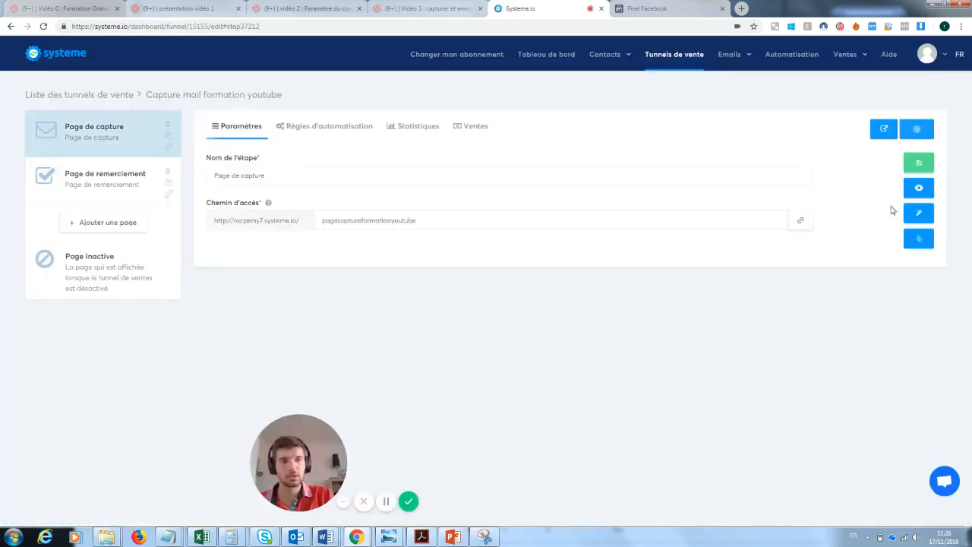
click(917, 193)
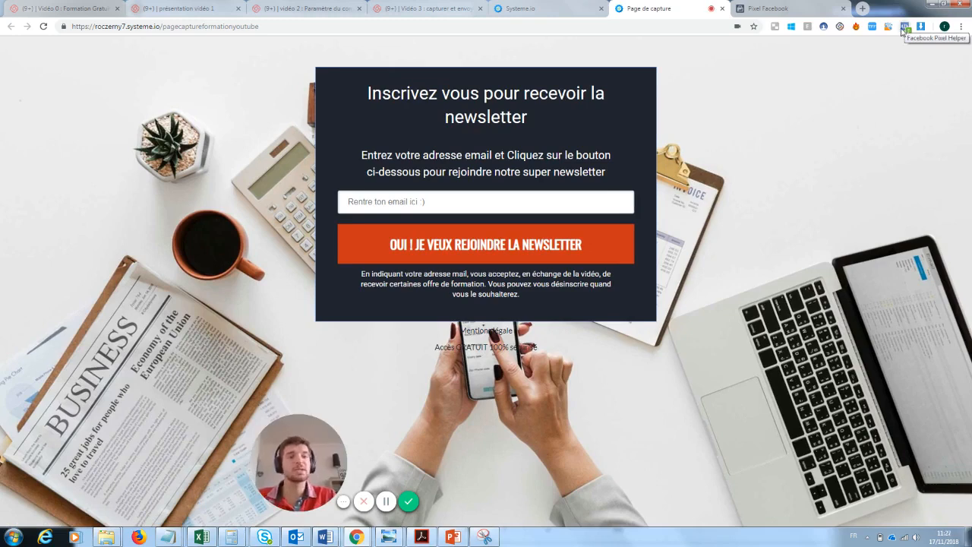
Inspect the PageView and ViewContent event details on the published capture page with Facebook Pixel Helper, and close the preview.
click(903, 29)
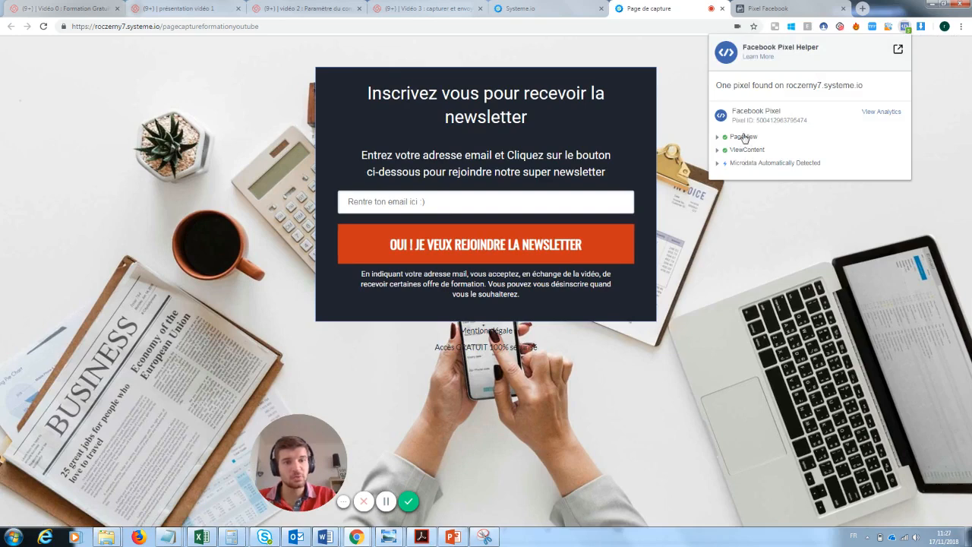
click(744, 137)
click(744, 202)
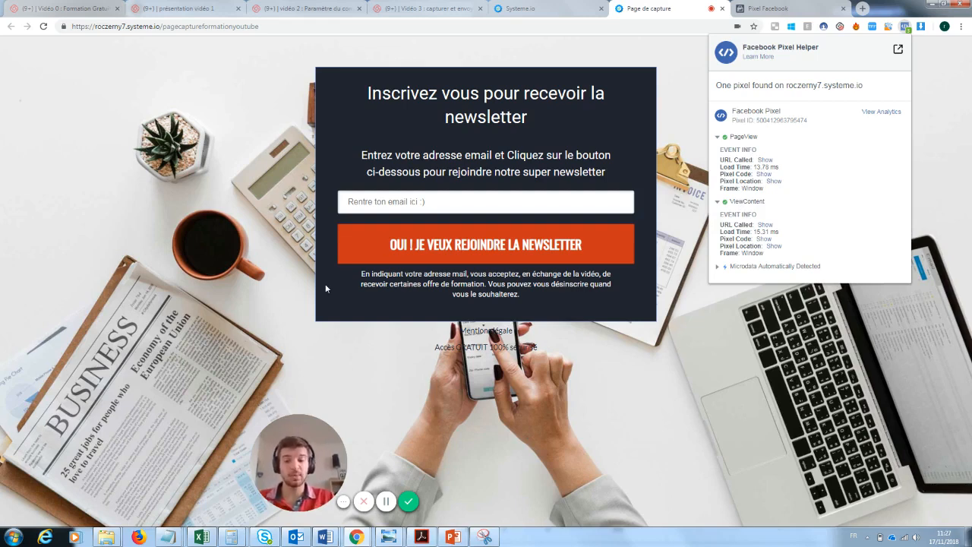
click(330, 454)
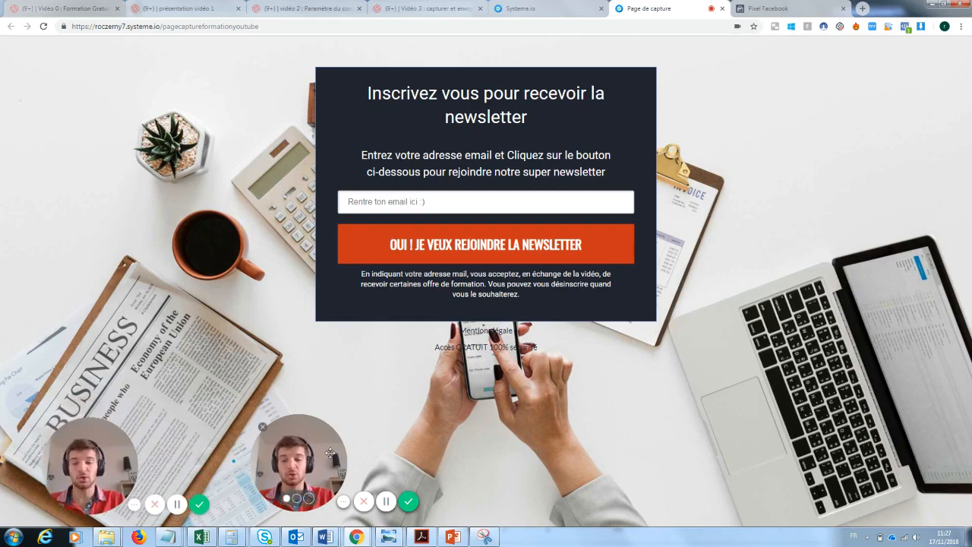
mouse_move(323, 456)
mouse_down()
mouse_move(265, 400)
mouse_move(295, 446)
mouse_move(318, 456)
mouse_up()
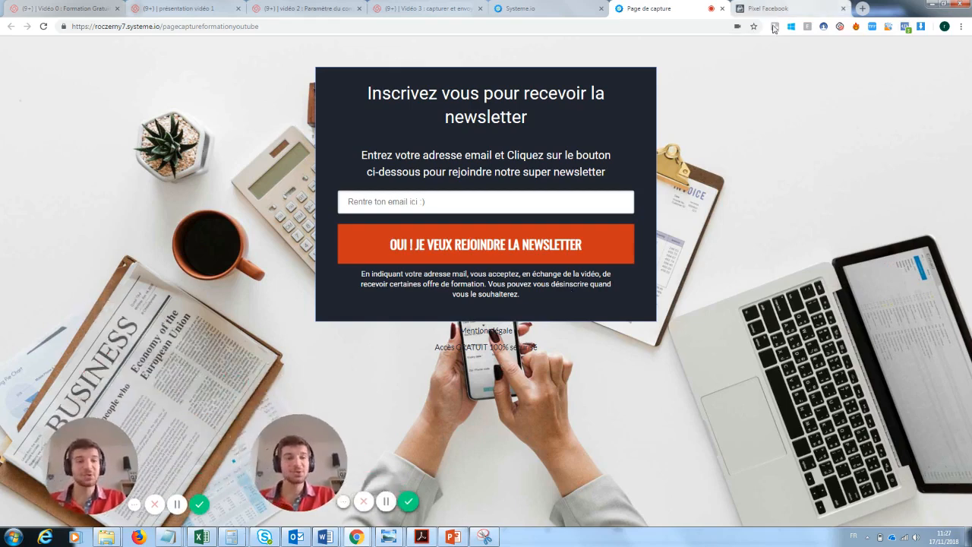
click(723, 9)
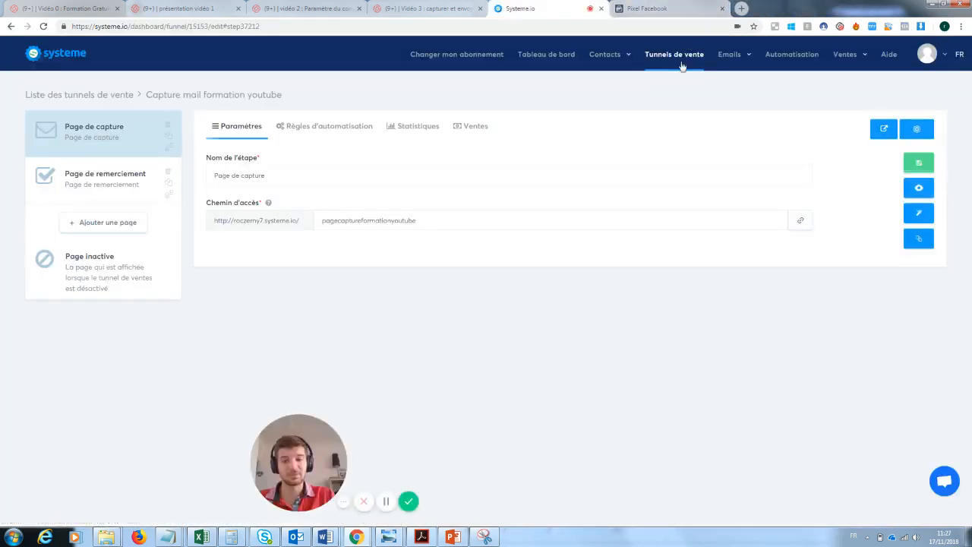
Open the funnel's "Page de remerciement" in the Systeme.io editor and bring up its header and footer tracking code settings.
drag(299, 459, 53, 467)
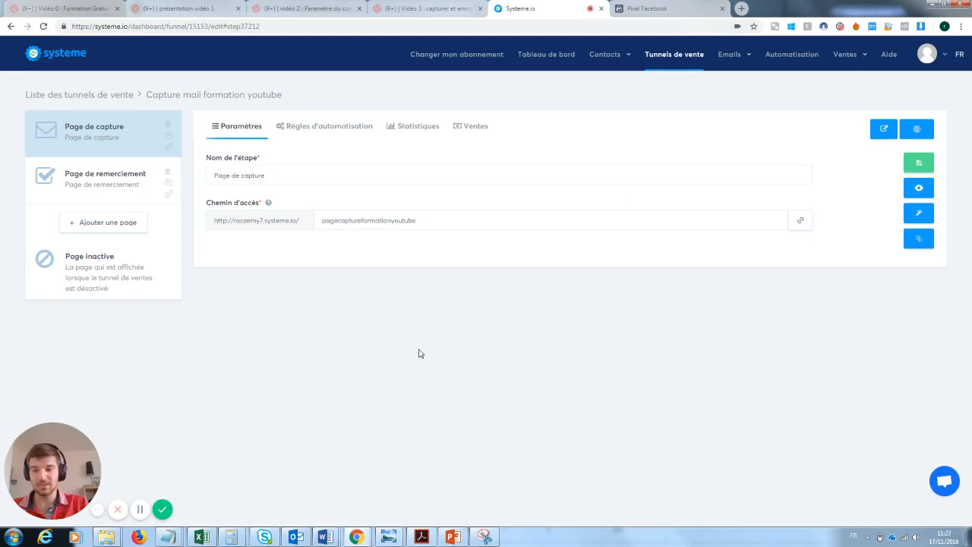
click(122, 177)
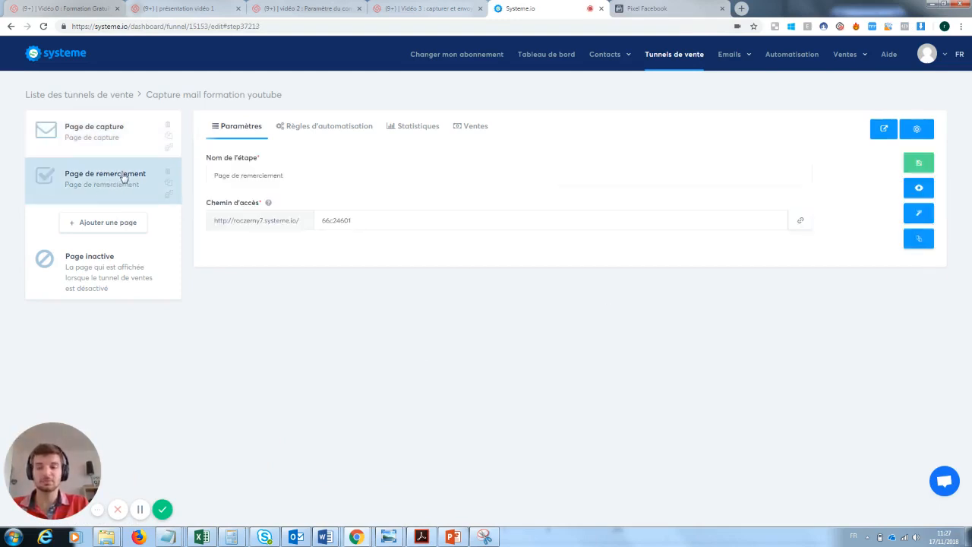
click(918, 216)
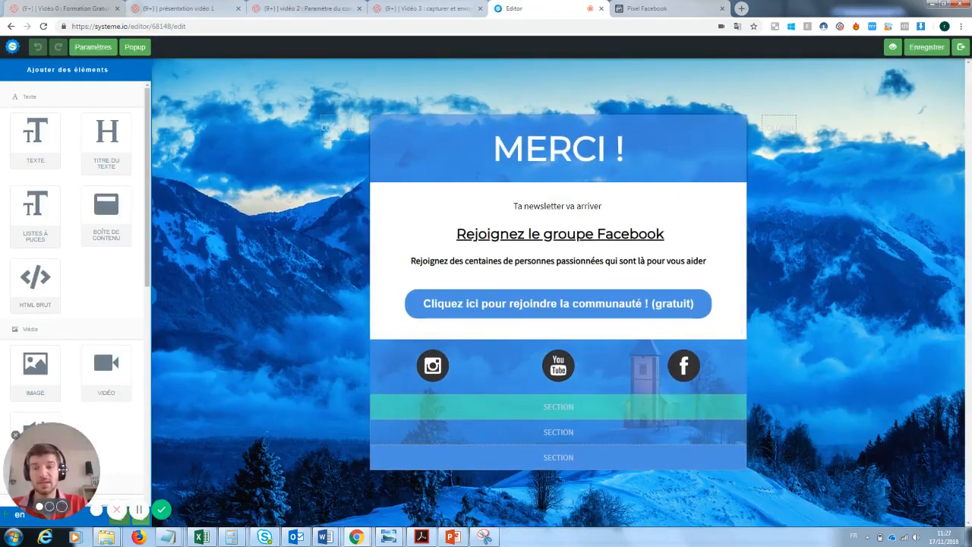
drag(64, 469, 246, 470)
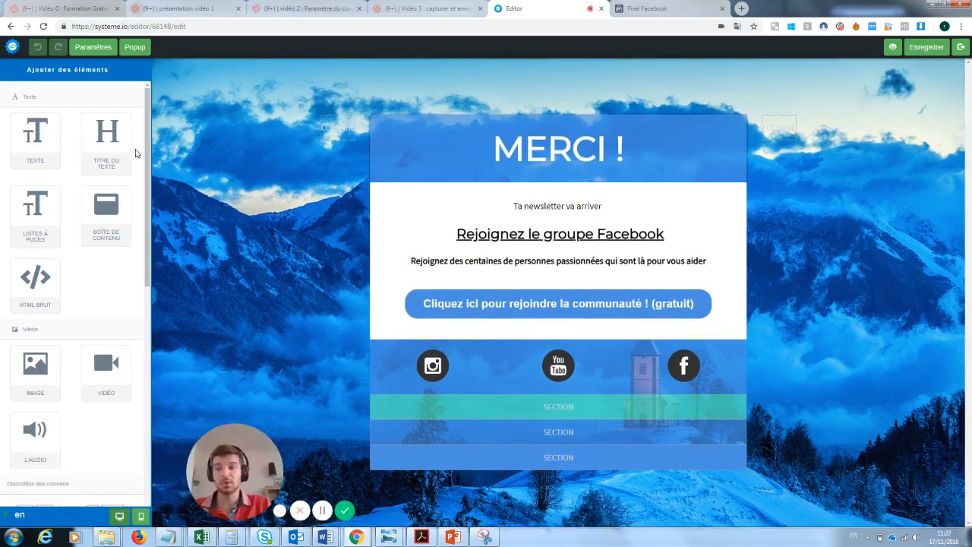
click(93, 47)
drag(145, 117, 145, 327)
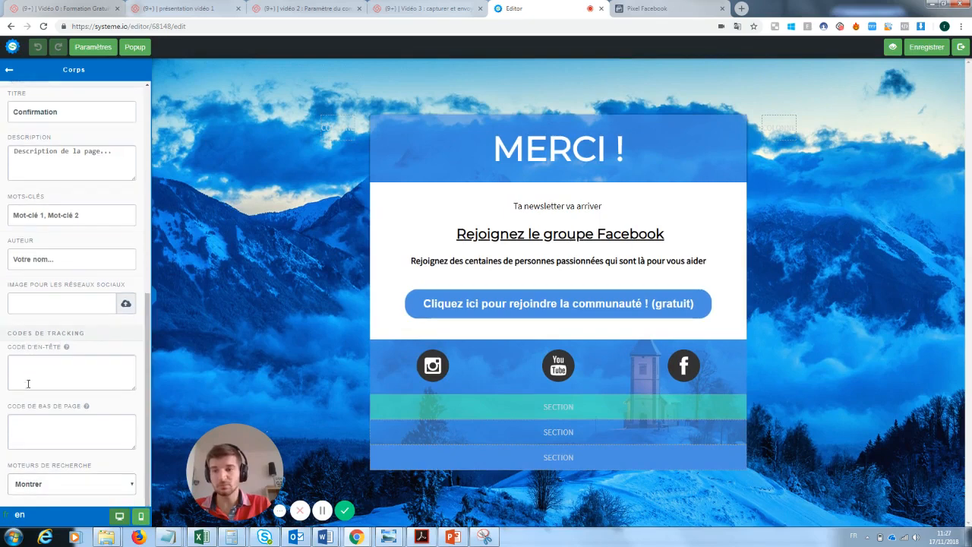
click(50, 367)
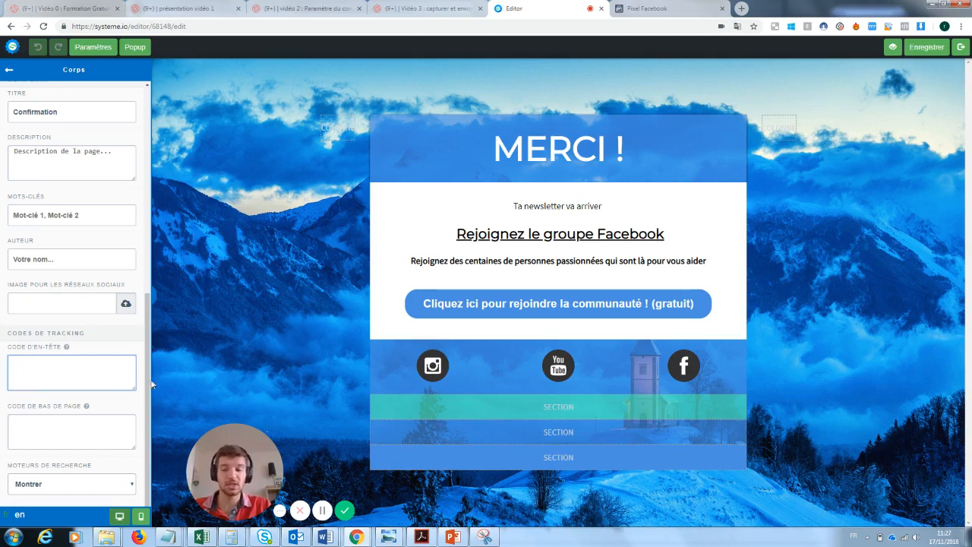
click(80, 433)
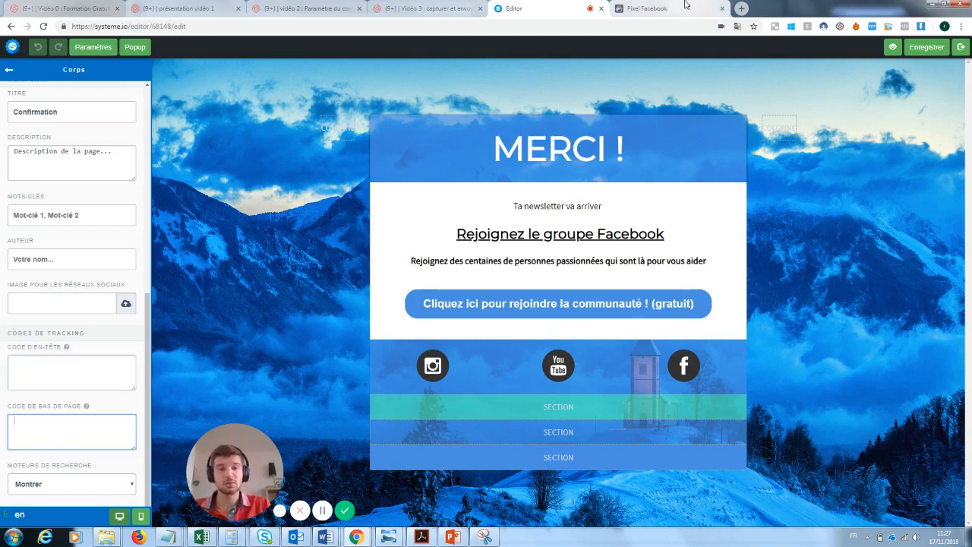
Switch to Facebook's events manager, start the manual pixel installation and copy the full base pixel code.
click(644, 9)
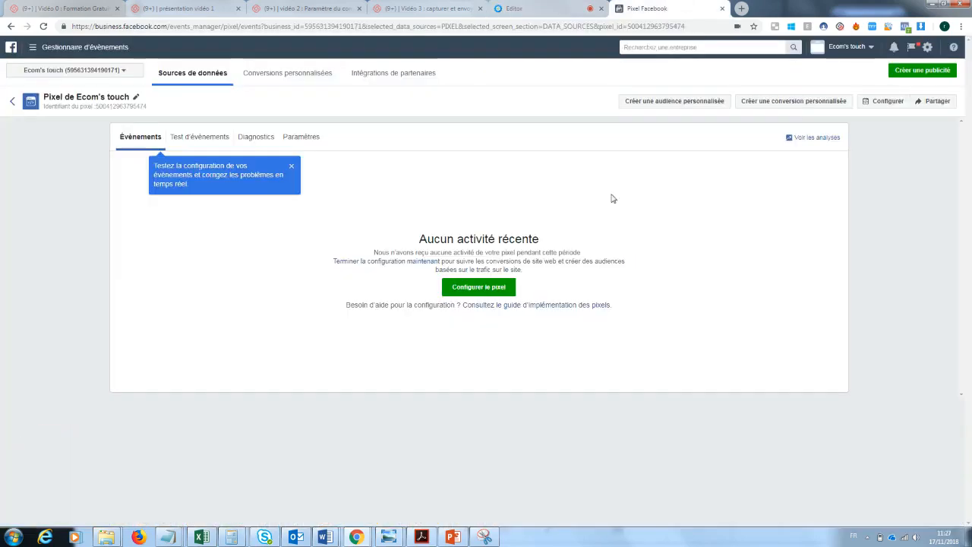
click(486, 286)
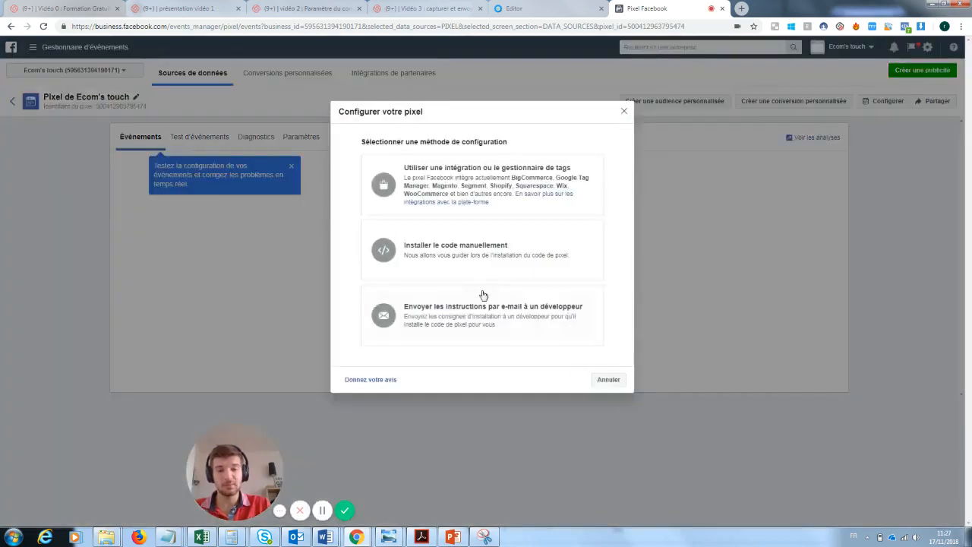
click(497, 253)
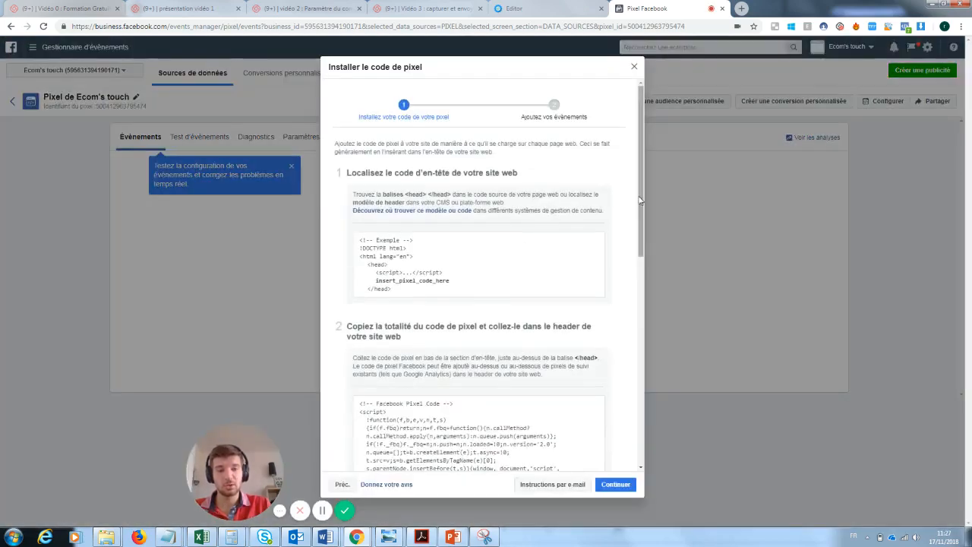
drag(639, 196, 640, 245)
mouse_move(477, 358)
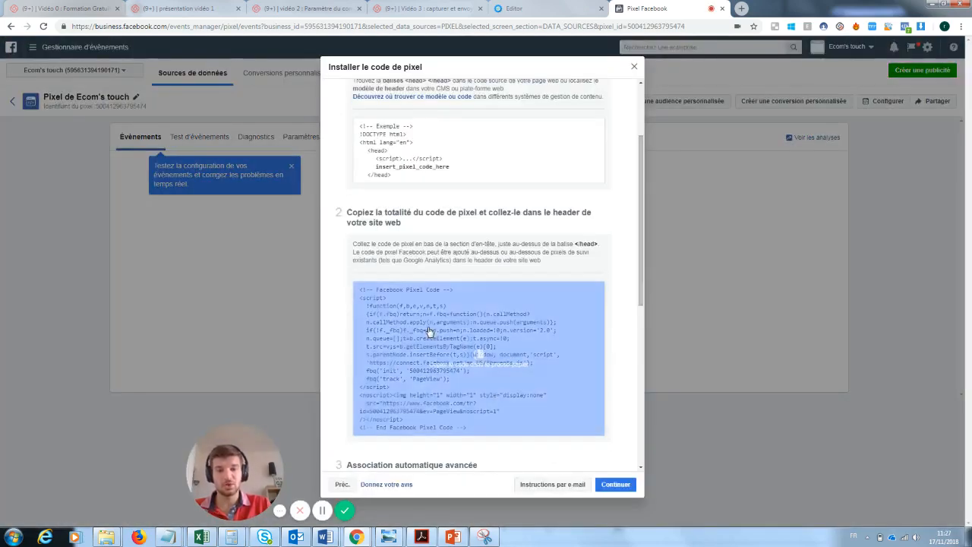
click(490, 359)
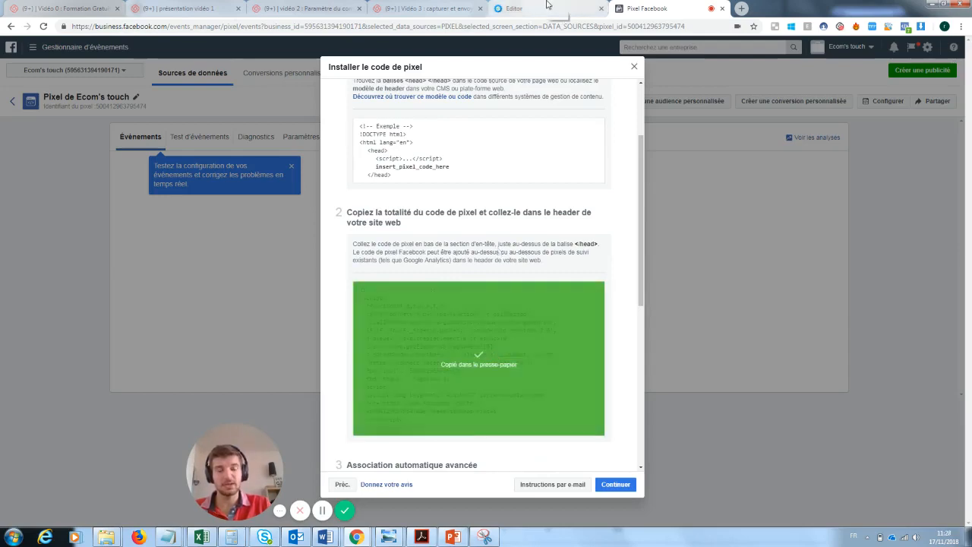
Back in the Systeme.io editor, insert the copied Facebook pixel code as the thank-you page's header tracking code.
click(550, 5)
click(57, 364)
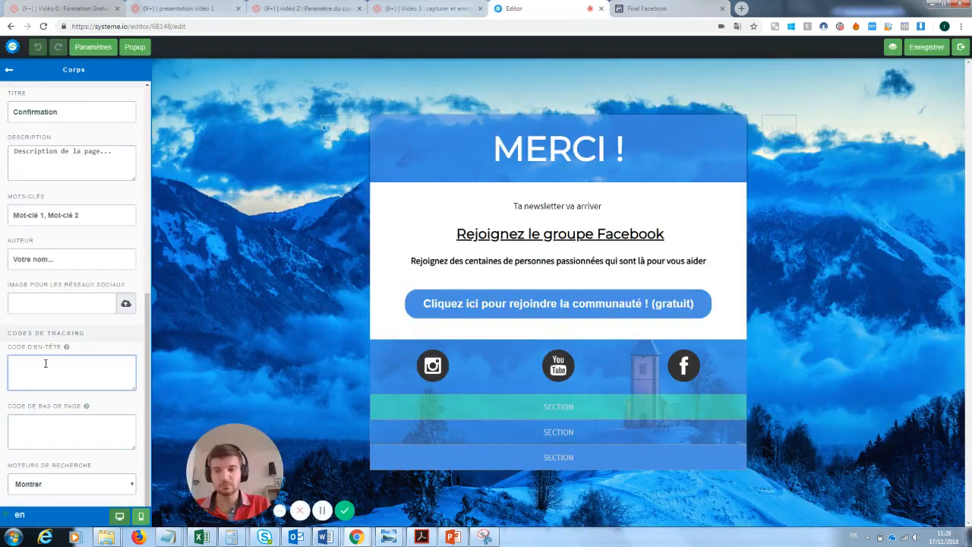
key(ctrl+v)
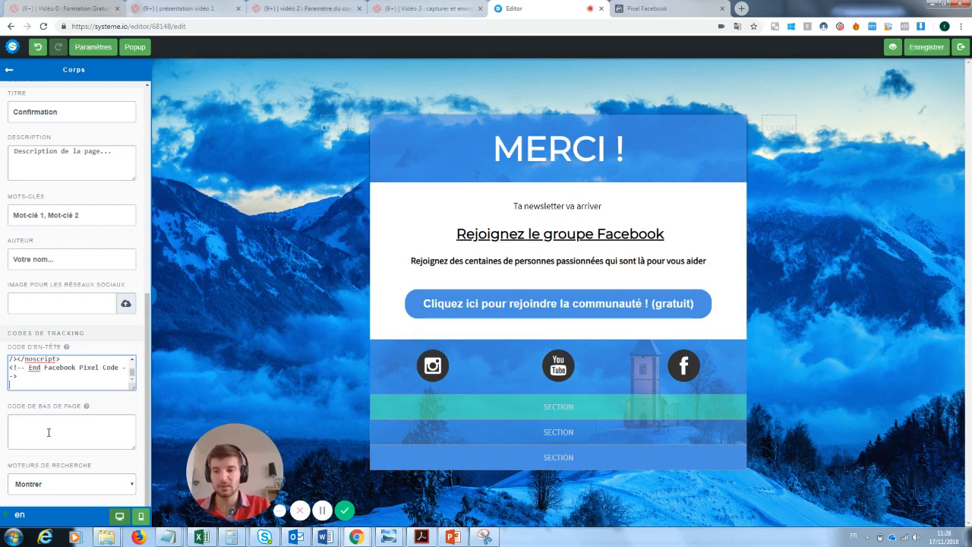
click(48, 425)
In Facebook's pixel setup, keep automatic advanced matching enabled with only Email collected, and continue to the events stage.
click(663, 6)
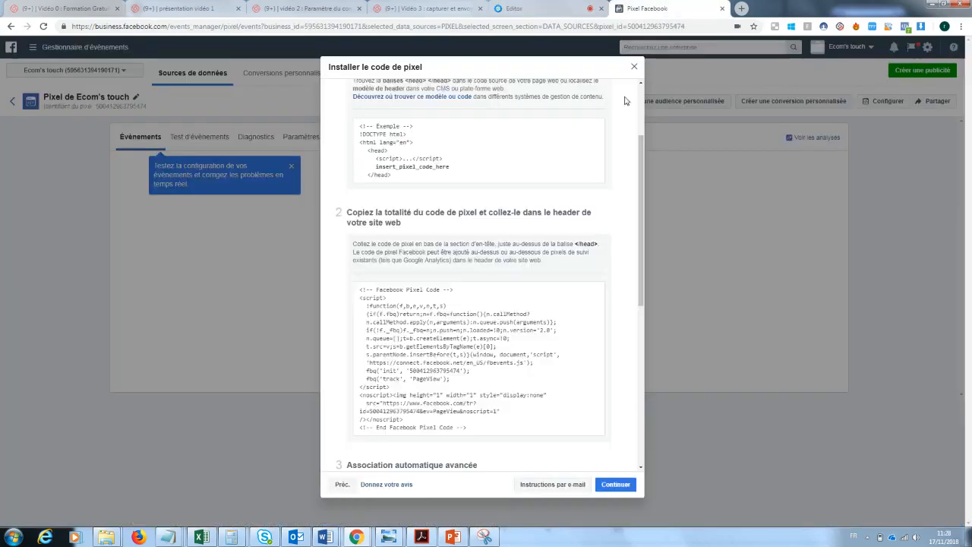
scroll(638, 367, down, 3)
scroll(638, 367, down, 1)
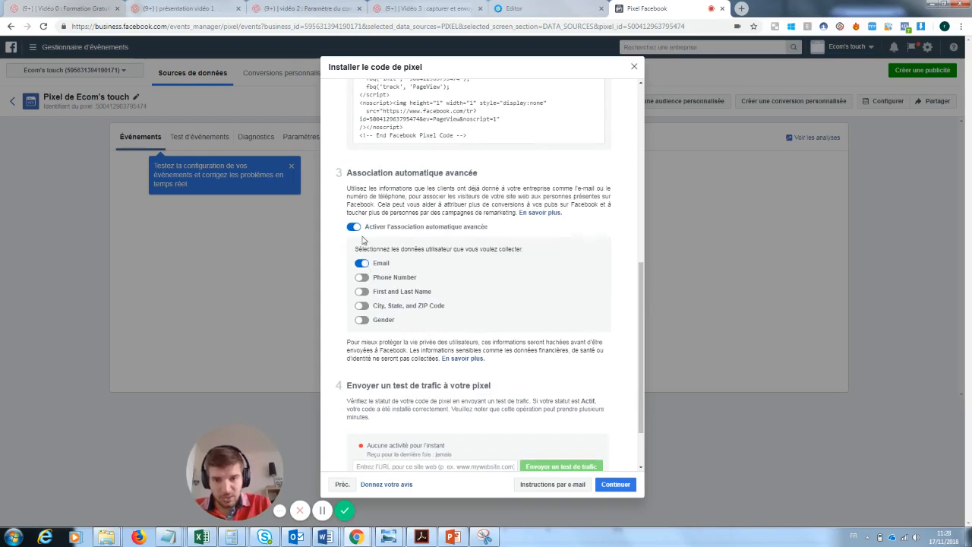
click(360, 262)
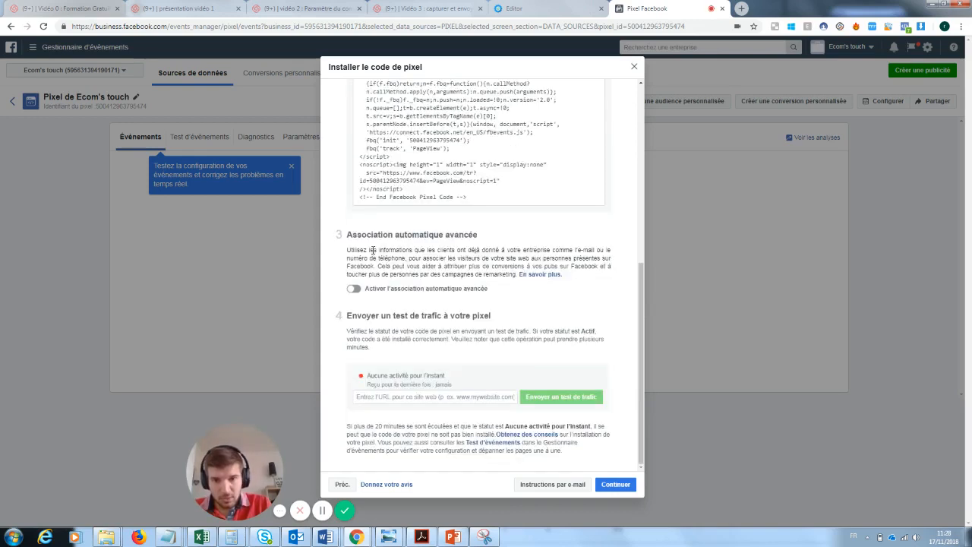
click(354, 289)
click(361, 293)
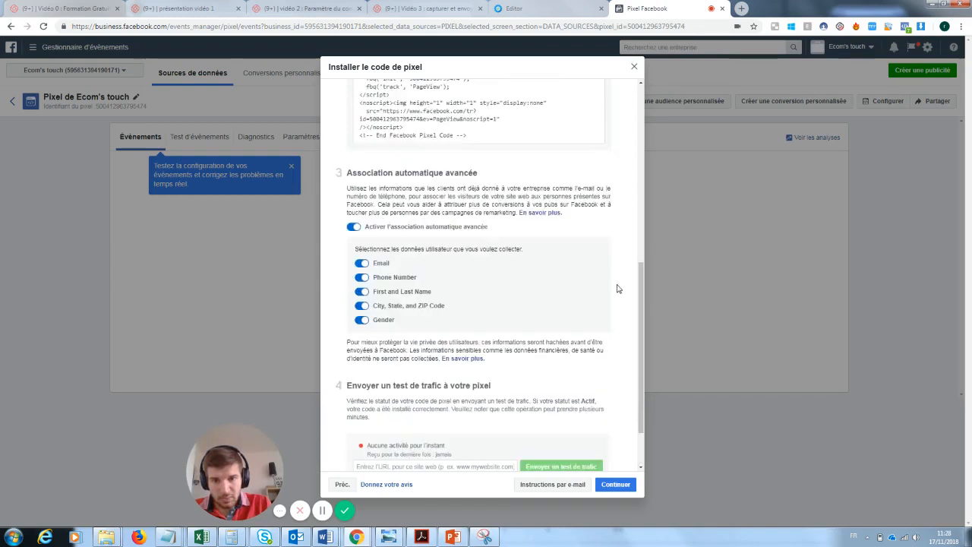
click(362, 277)
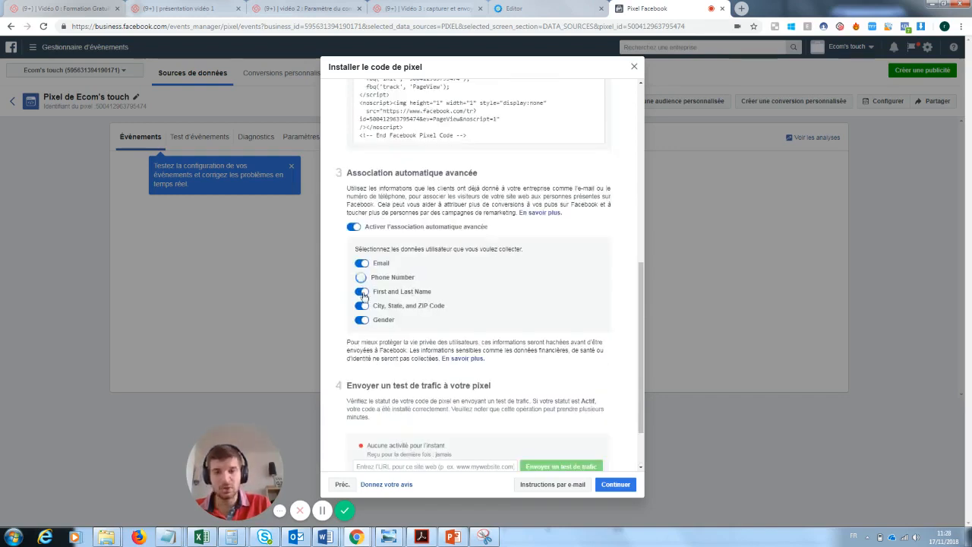
click(362, 292)
click(361, 305)
click(361, 320)
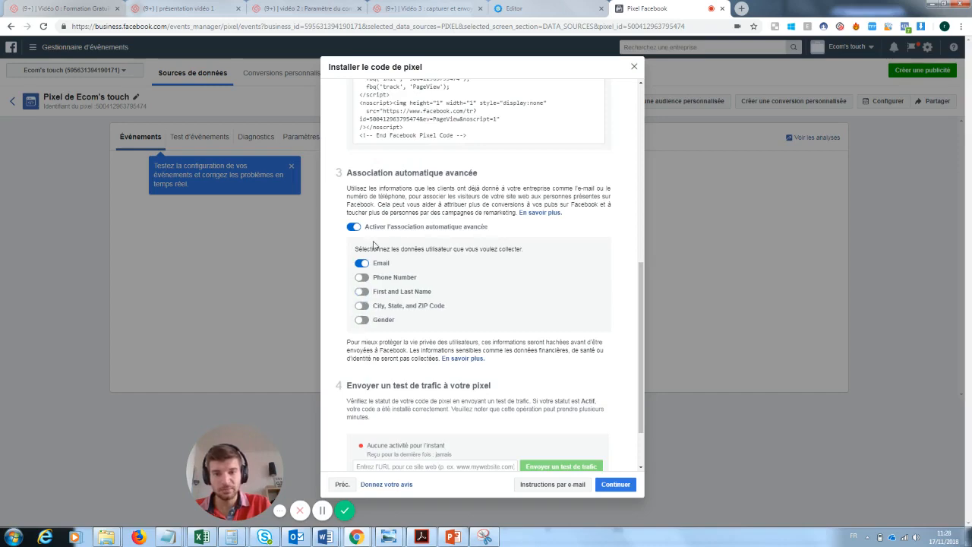
click(612, 483)
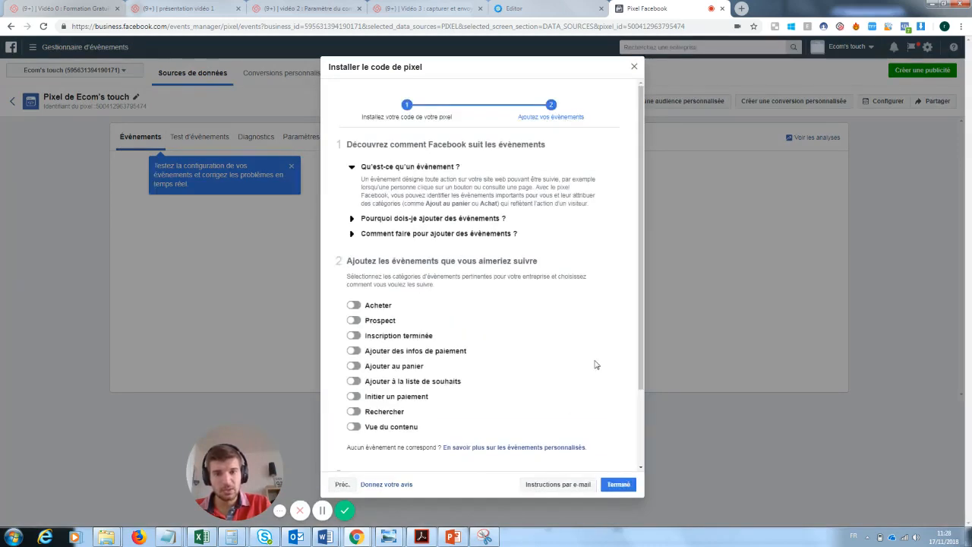
Enable the "Prospect" event, copy its Lead code snippet and finish the pixel installation.
click(355, 321)
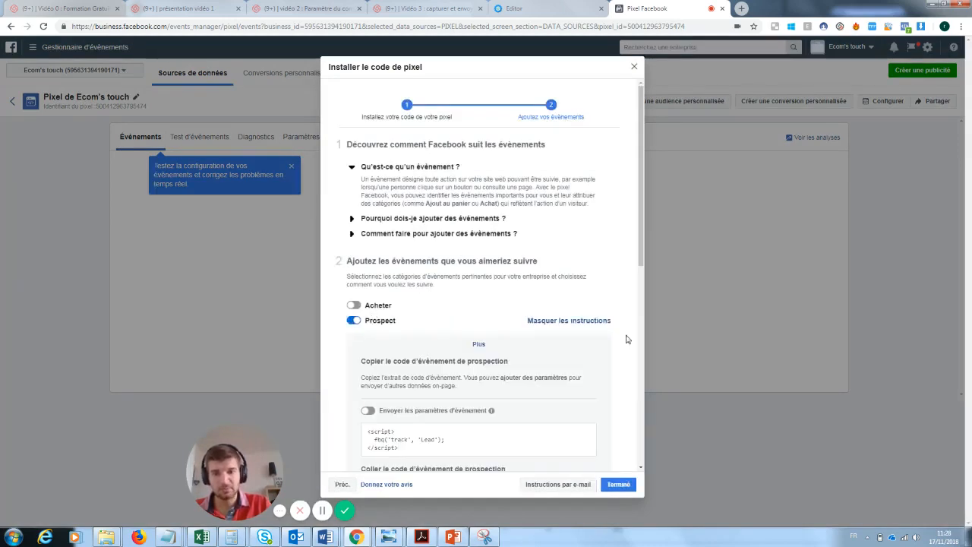
scroll(641, 280, down, 3)
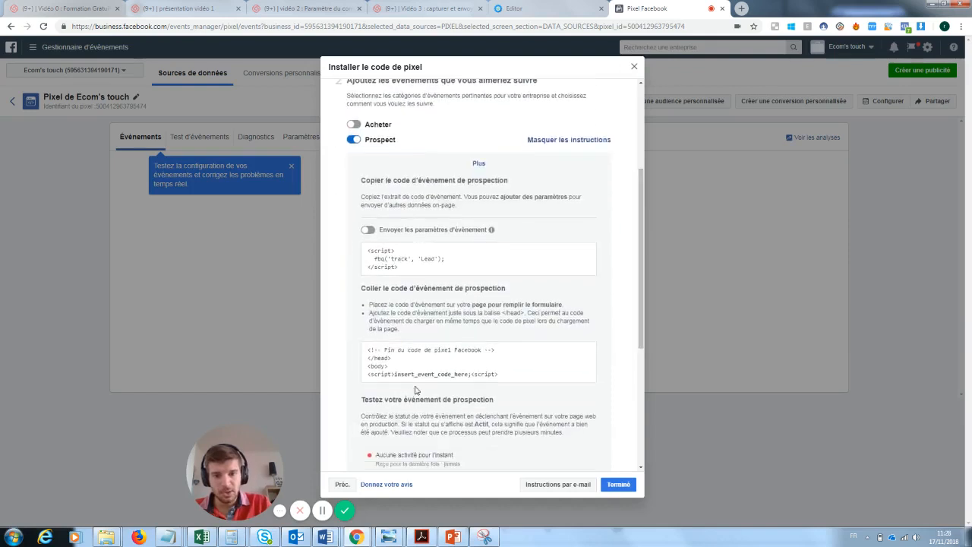
click(478, 256)
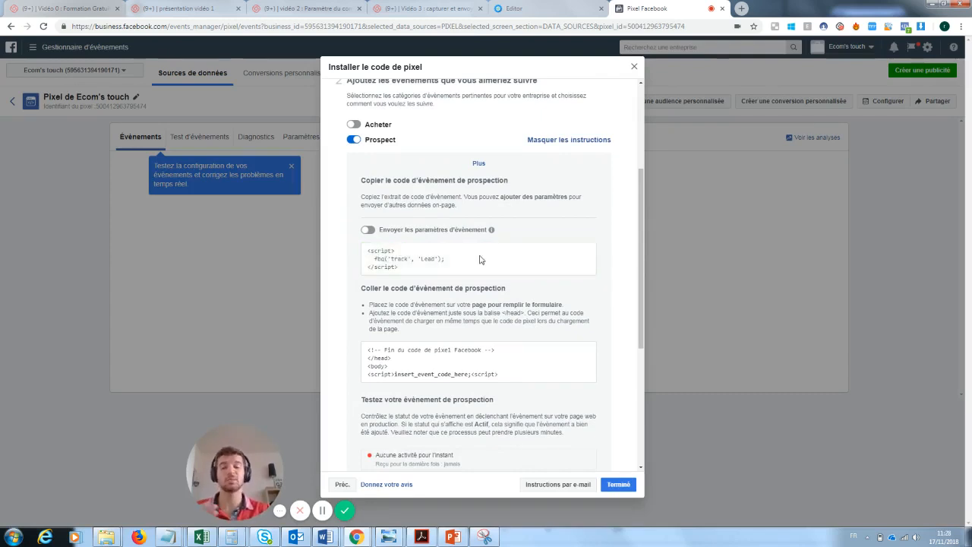
click(624, 485)
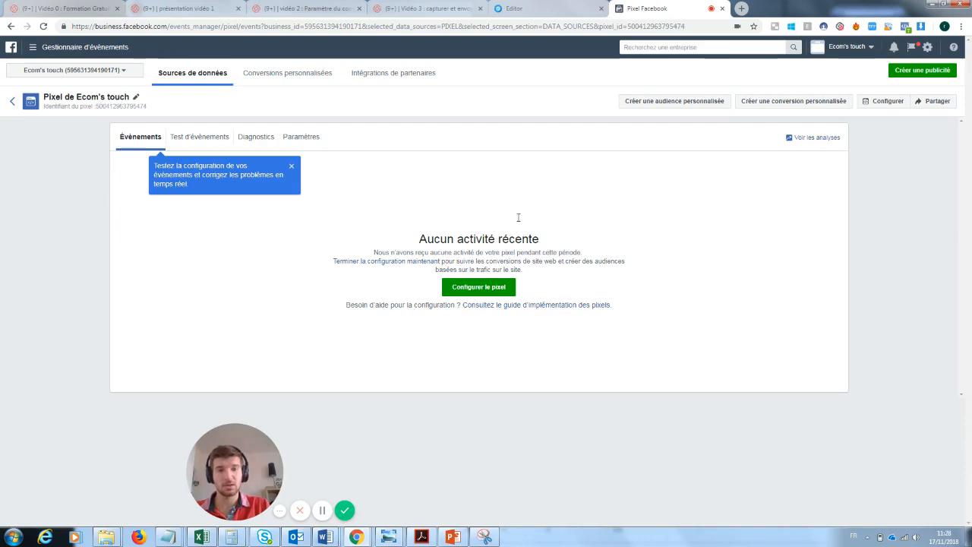
In the Systeme.io editor, insert the copied Lead event script as the thank-you page's footer tracking code, save the page and leave the editor.
click(552, 7)
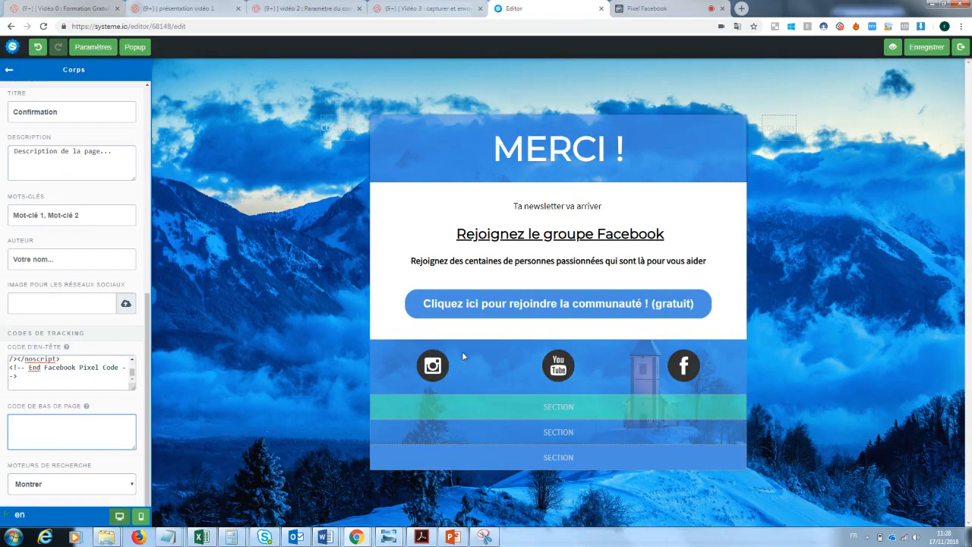
click(79, 432)
text(<script>   fbq('track', 'Lead'); </script>)
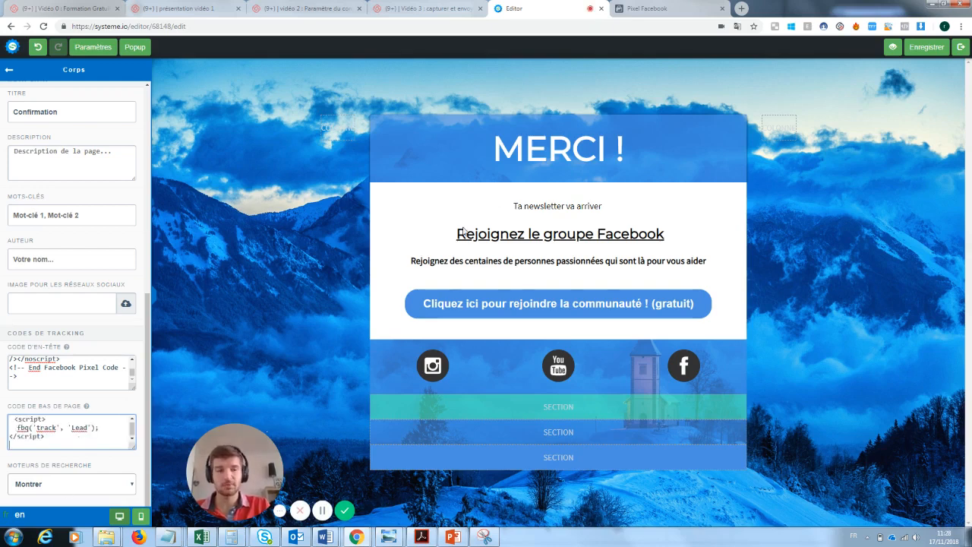
click(930, 48)
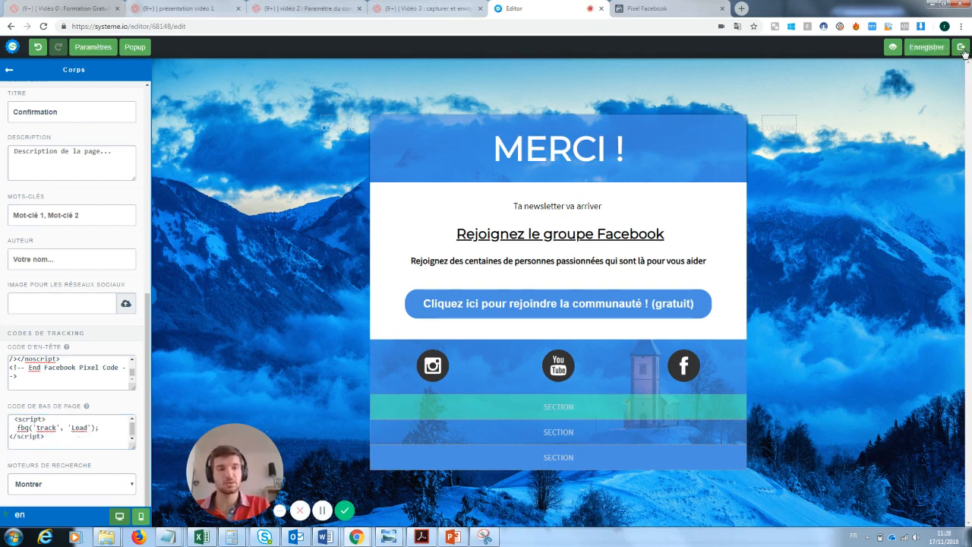
click(962, 48)
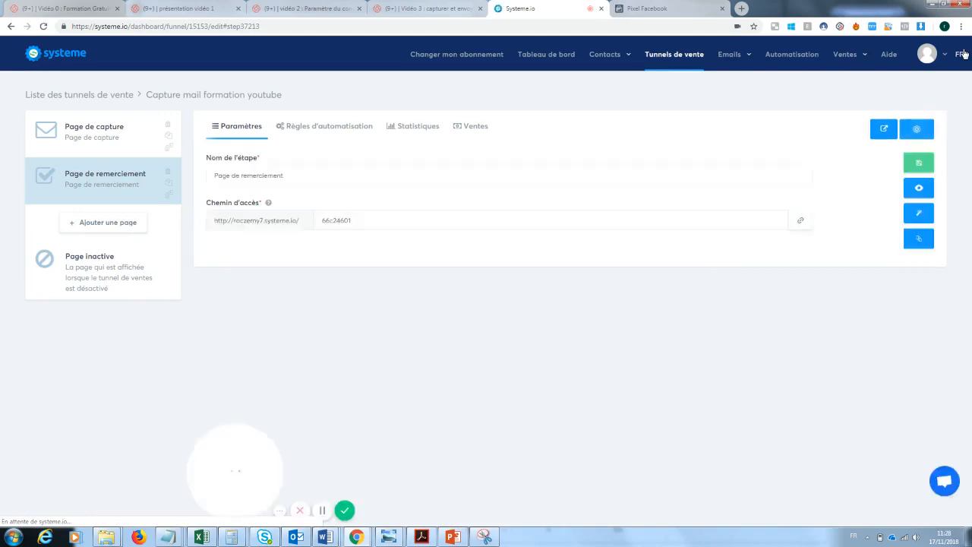
Preview the published thank-you page and inspect its PageView and Lead event details with Facebook Pixel Helper.
click(920, 190)
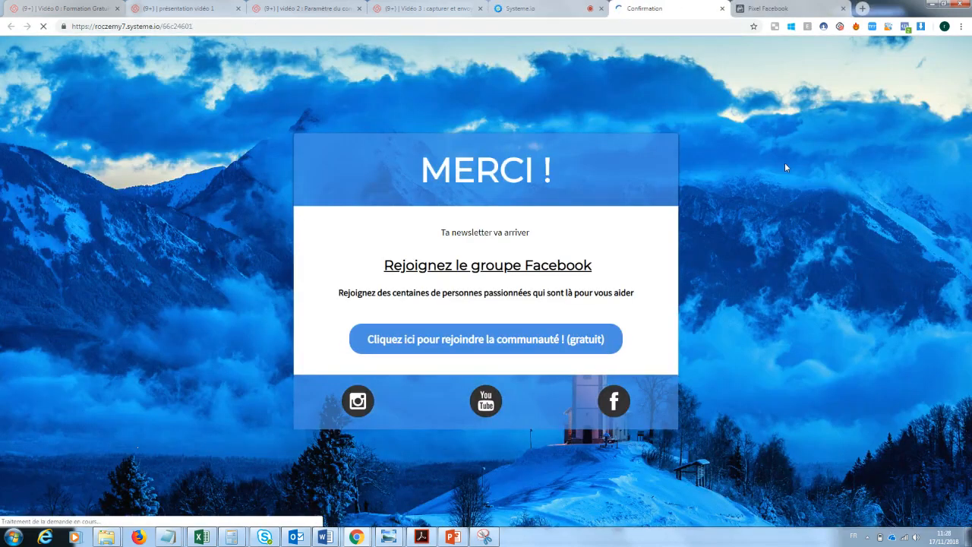
click(905, 26)
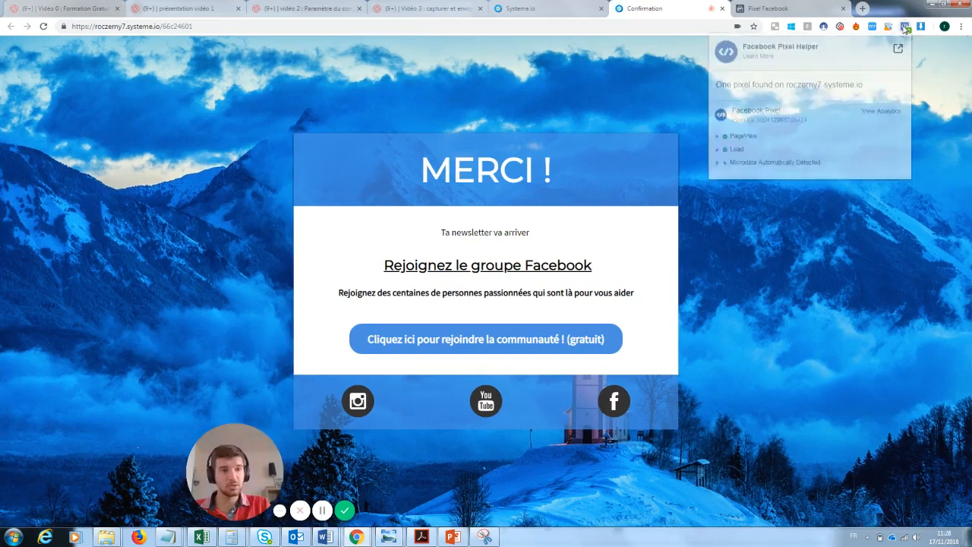
click(746, 137)
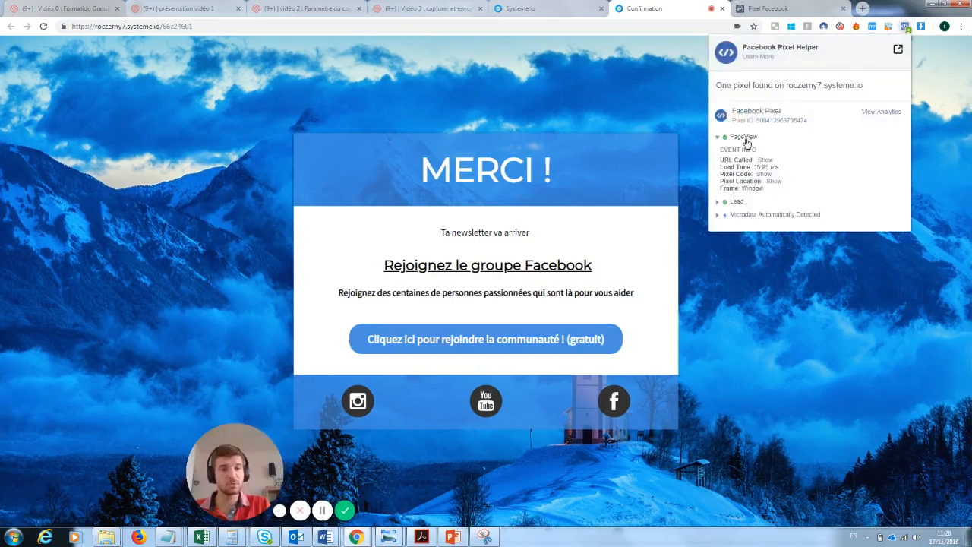
click(722, 204)
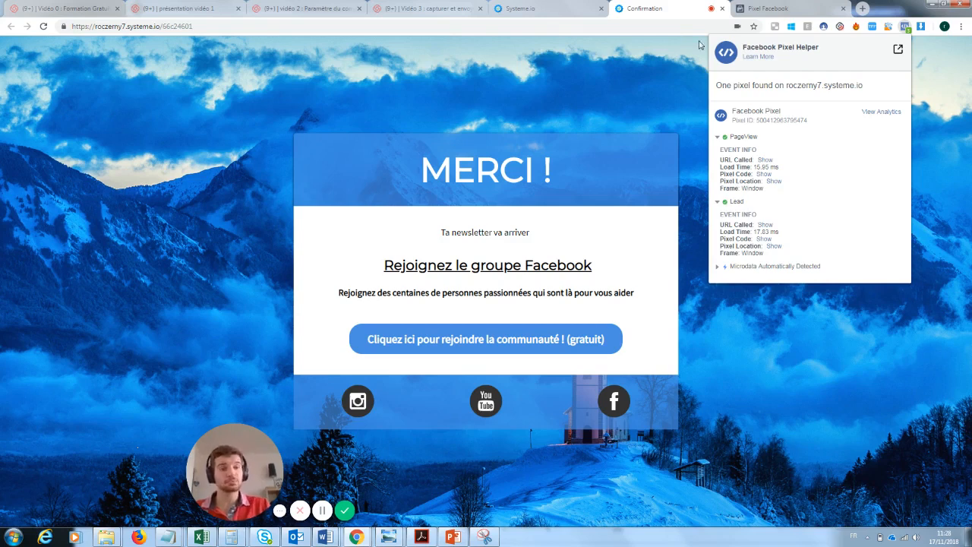
click(905, 28)
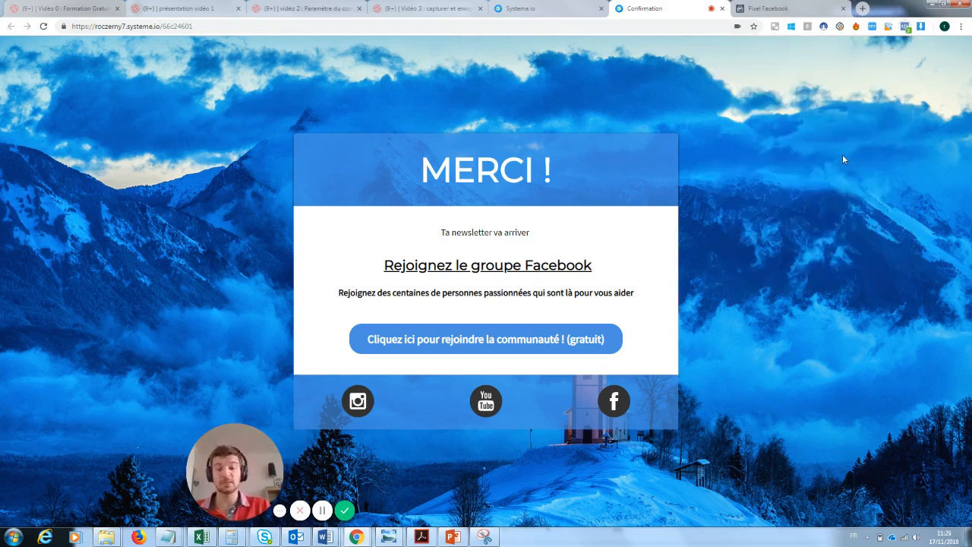